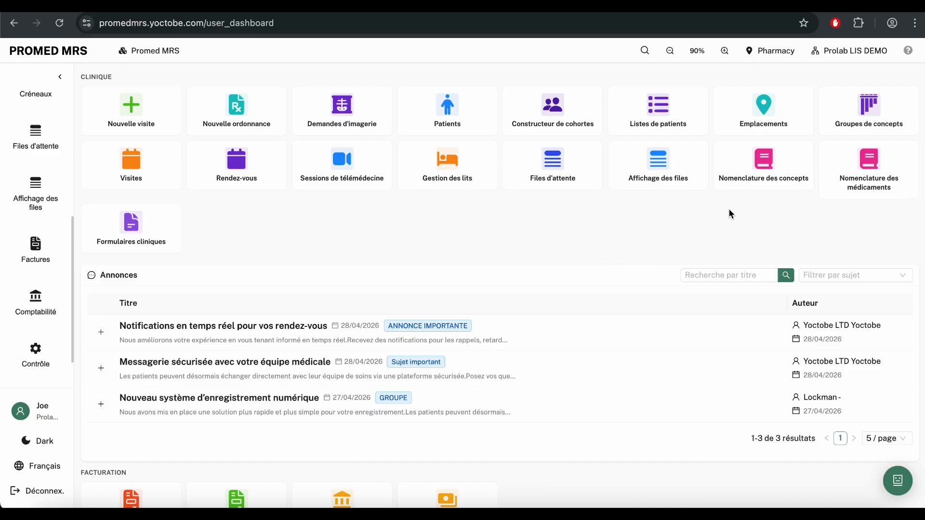
Step: Show the seven Lits bed concepts in the concept catalogue, scrolling across to their prices
left_click(759, 173)
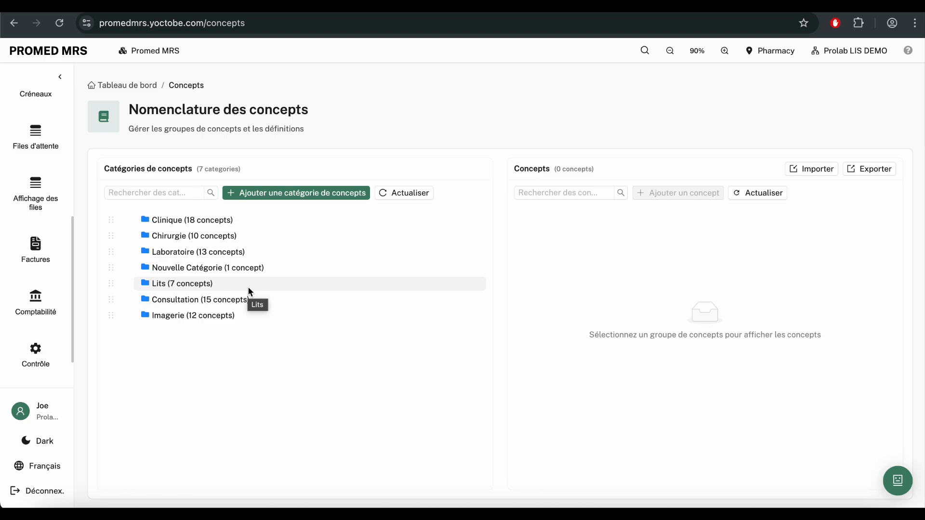
left_click(210, 285)
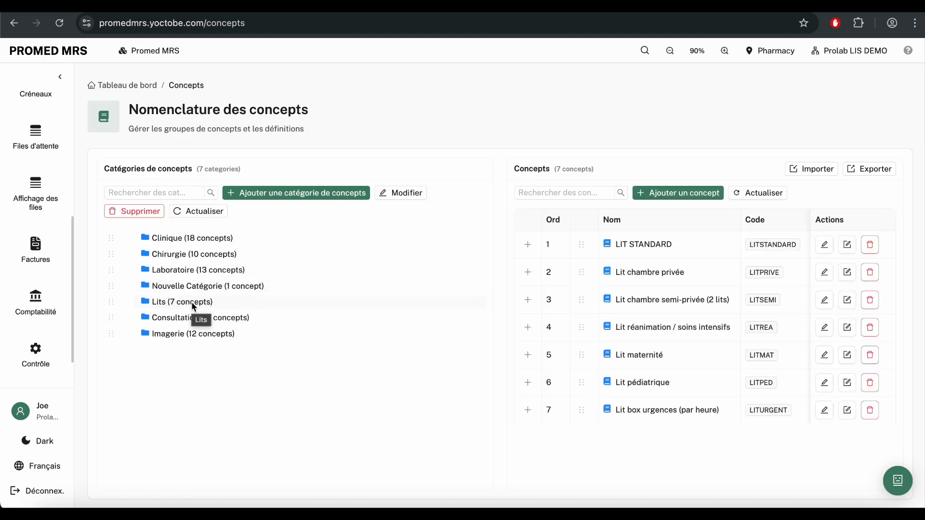
scroll(702, 325, "right", 3)
scroll(703, 324, "right", 5)
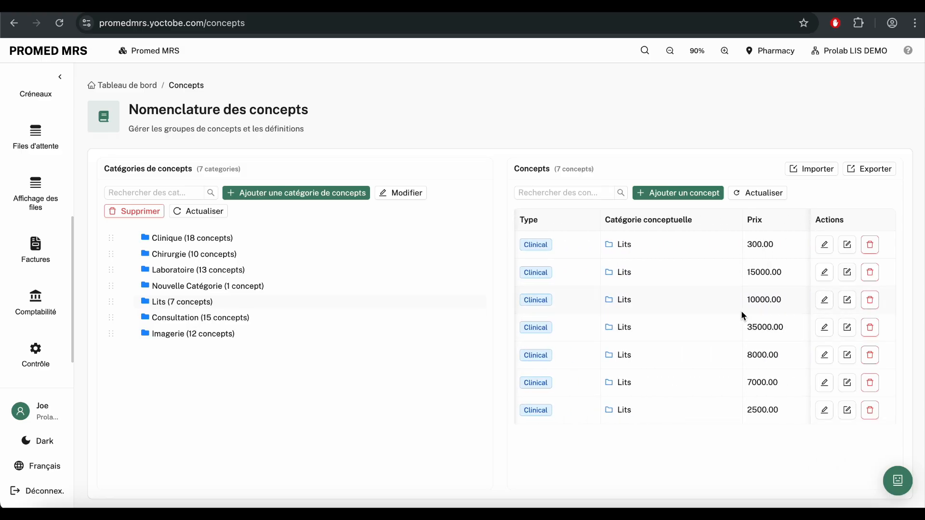
scroll(741, 311, "left", 8)
scroll(706, 328, "right", 8)
Step: Go to Contrôle > Paramètres des lits and start creating a new bed
left_click(123, 85)
scroll(36, 289, "down", 2)
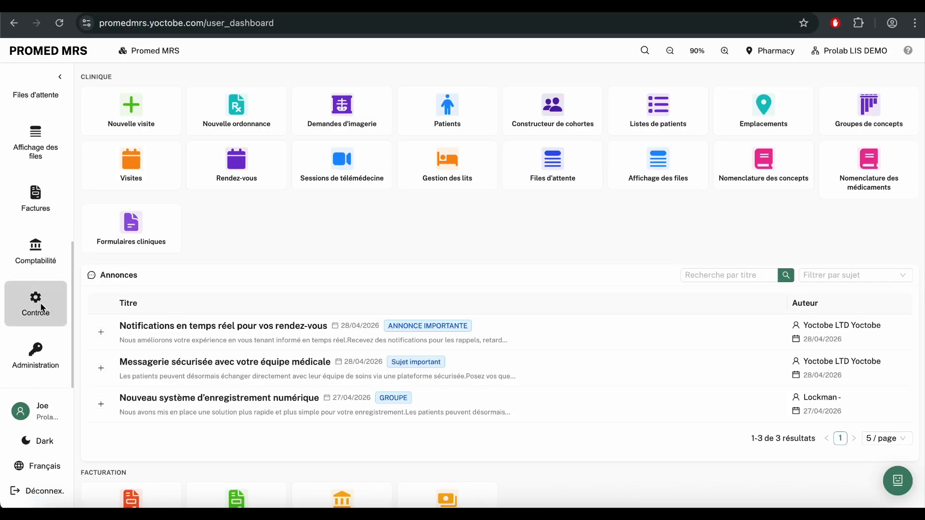
left_click(36, 304)
scroll(442, 338, "down", 3)
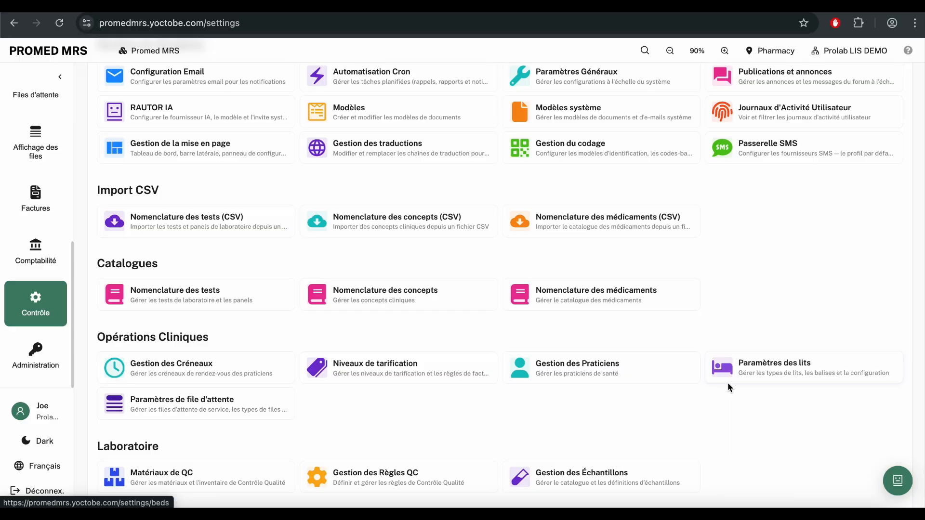
left_click(758, 380)
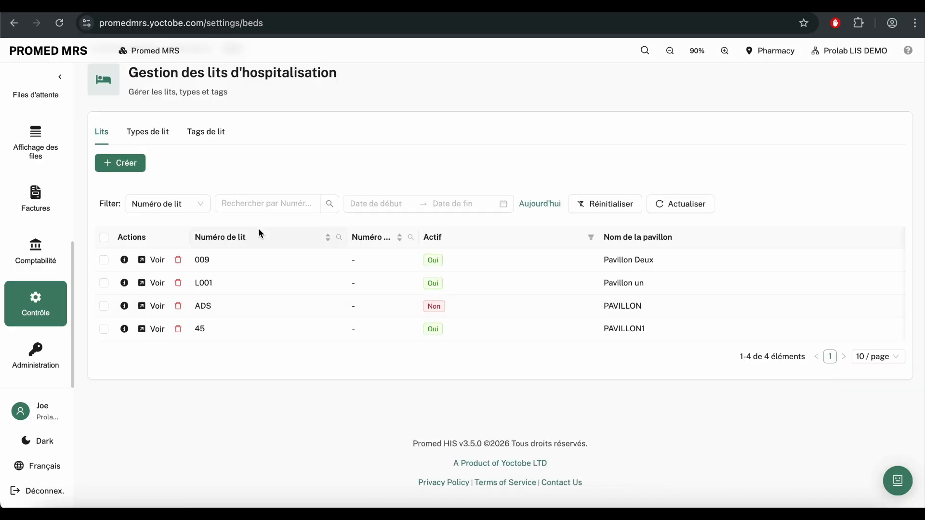
left_click(134, 169)
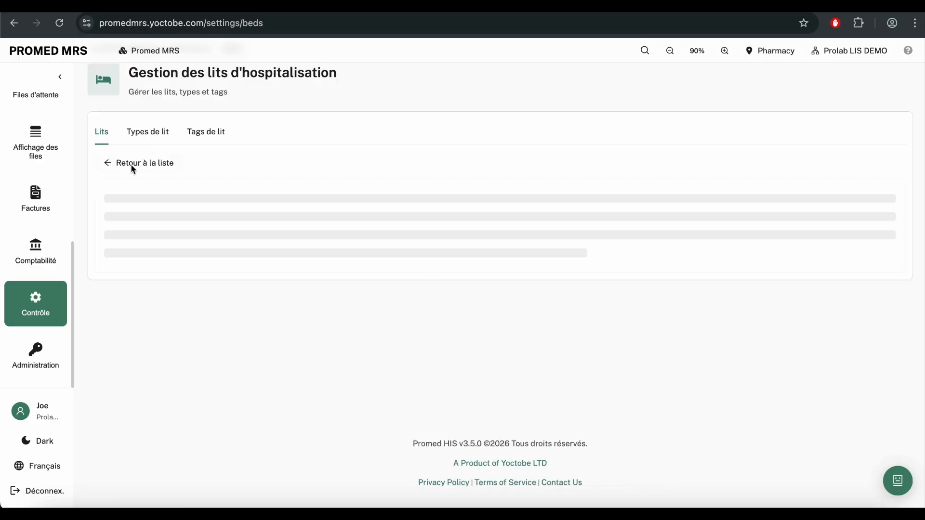
Step: Enter bed number 0004 and assign the bed to ward Pavillon Deux
left_click(179, 218)
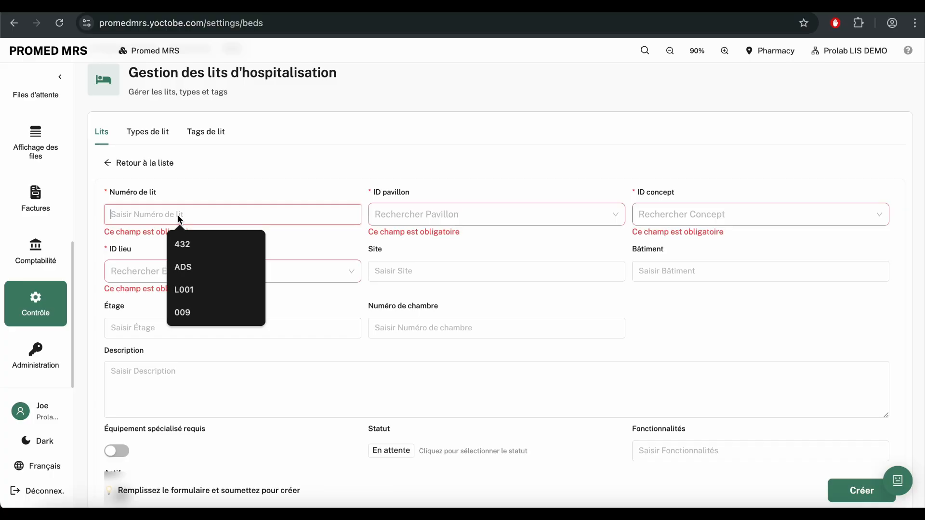
type("0004")
left_click(420, 219)
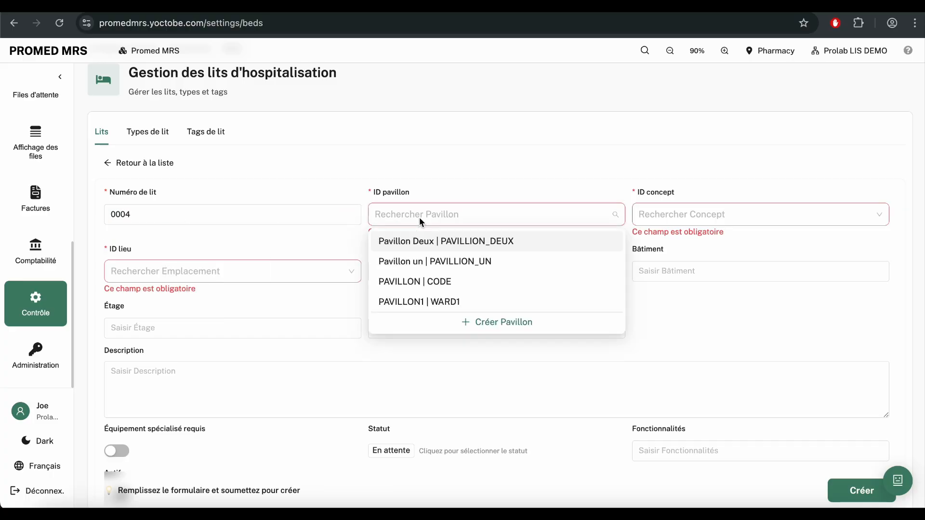
left_click(432, 242)
left_click(466, 215)
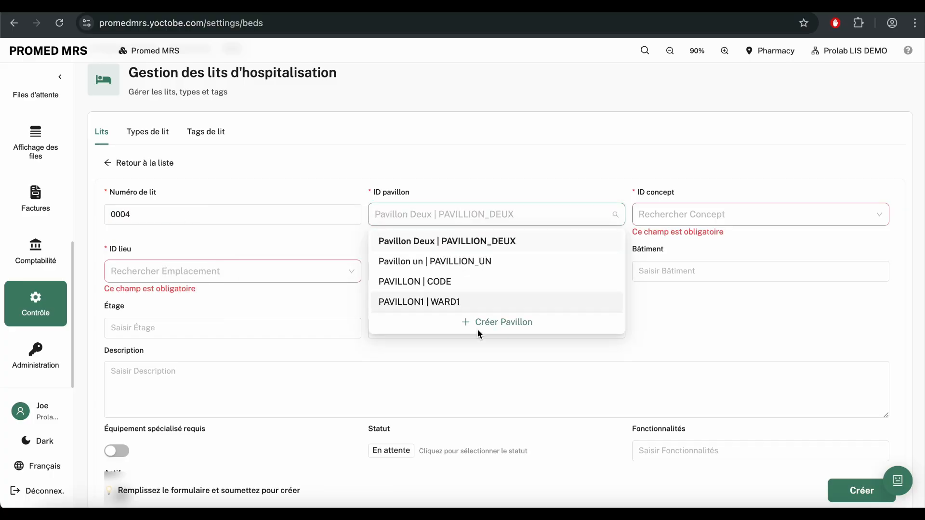
left_click(486, 324)
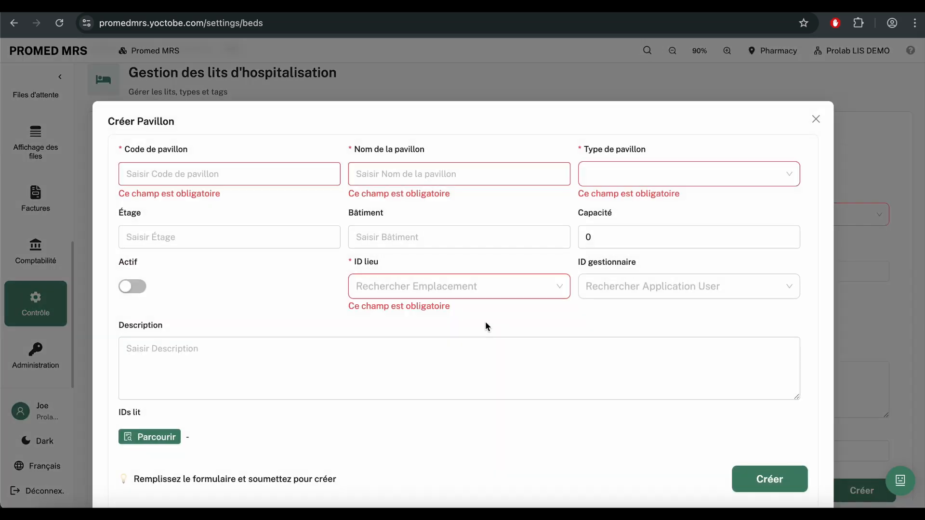
left_click(815, 119)
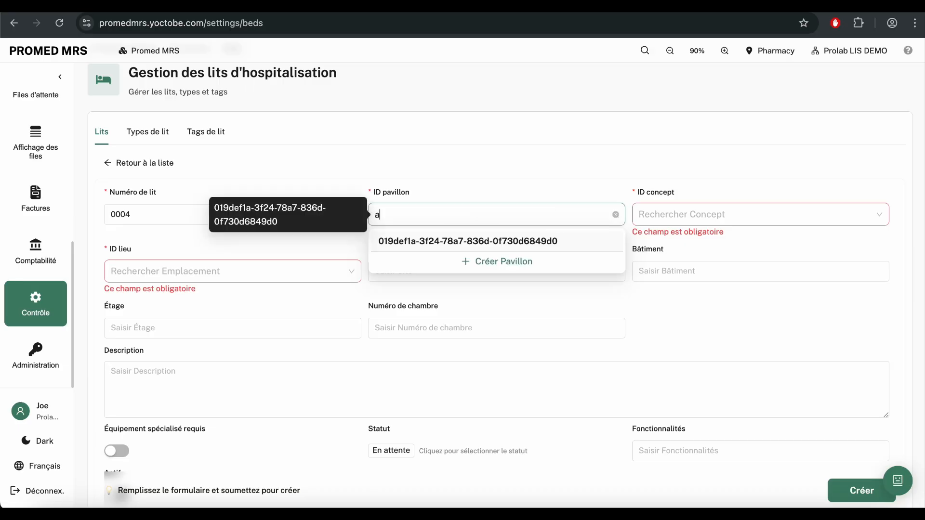
left_click(521, 241)
left_click(556, 217)
left_click(686, 221)
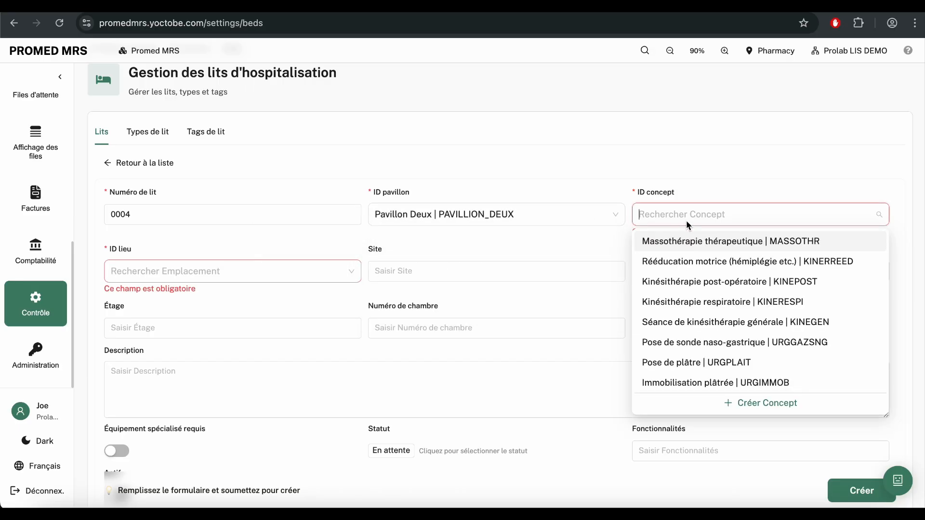
Step: Choose Lit pédiatrique as the bed concept and MAIN-CLINIC as its location
type("Lit")
left_click(707, 263)
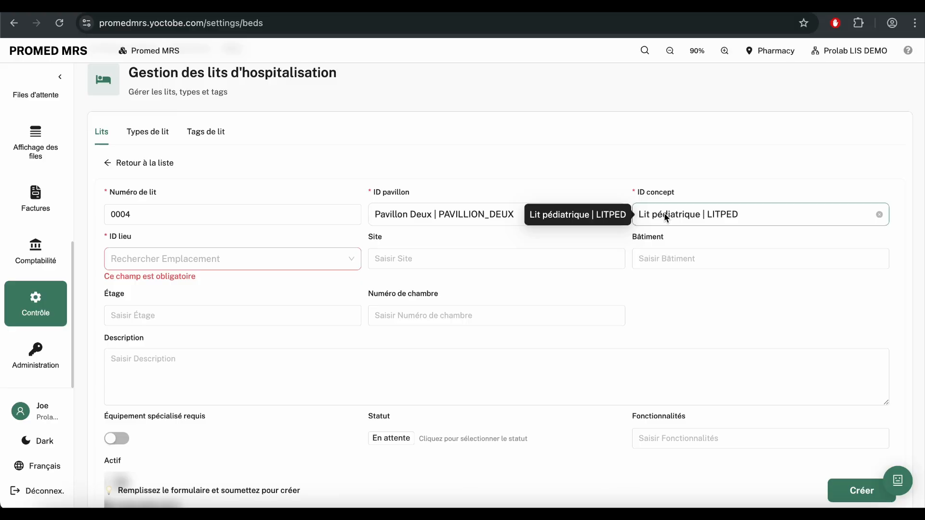
left_click(327, 262)
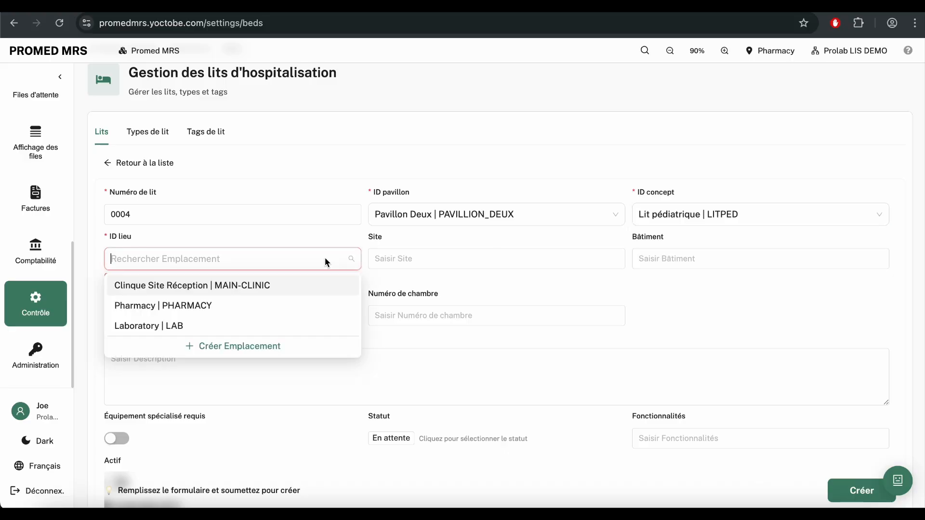
left_click(307, 284)
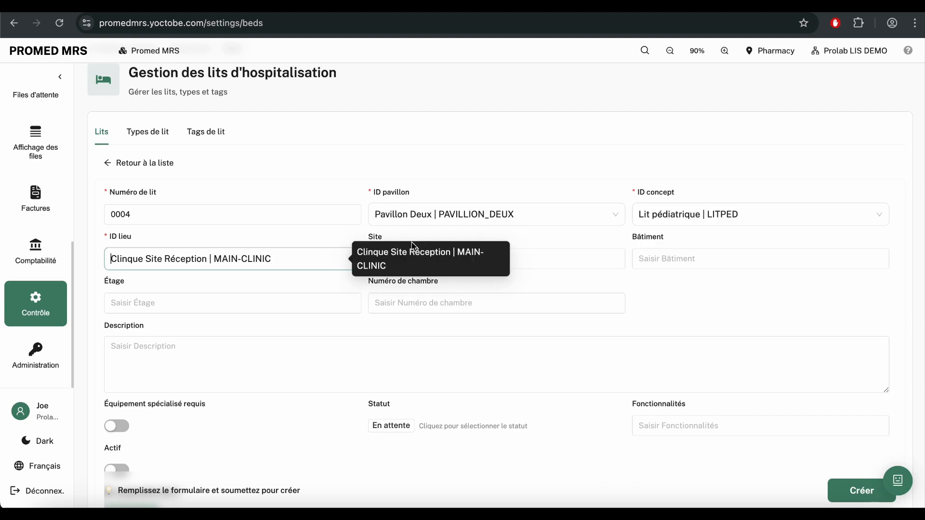
Step: Enter room 45 and floor 2, mark the bed active, and submit it
scroll(472, 220, "up", 1)
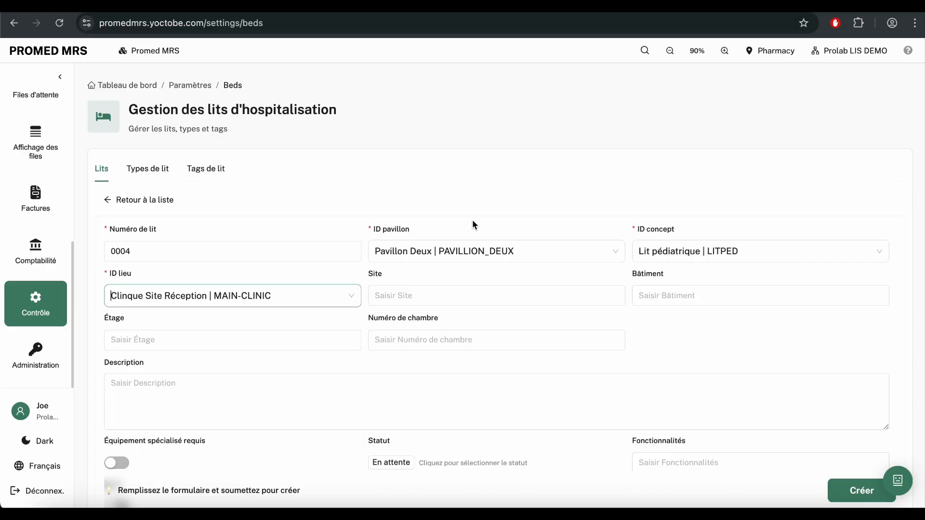
scroll(418, 311, "down", 2)
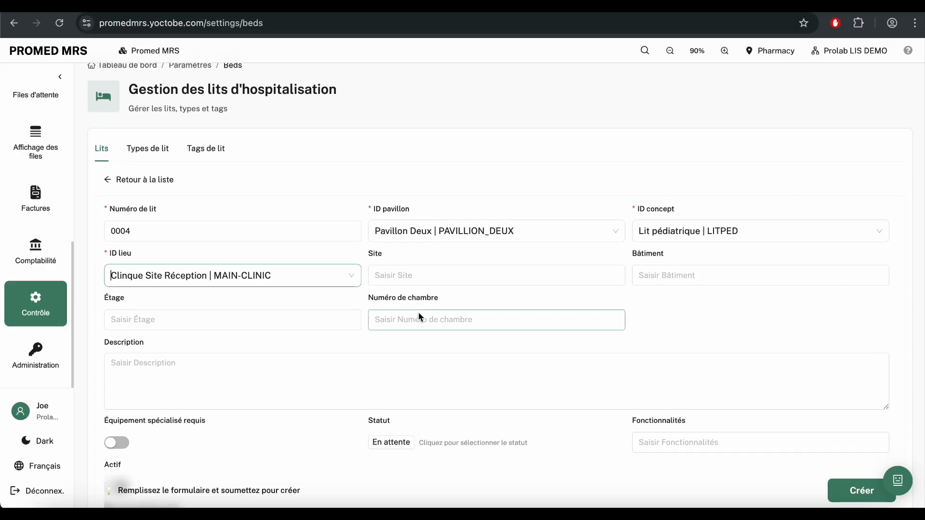
left_click(407, 264)
type("45")
left_click(271, 265)
type("2")
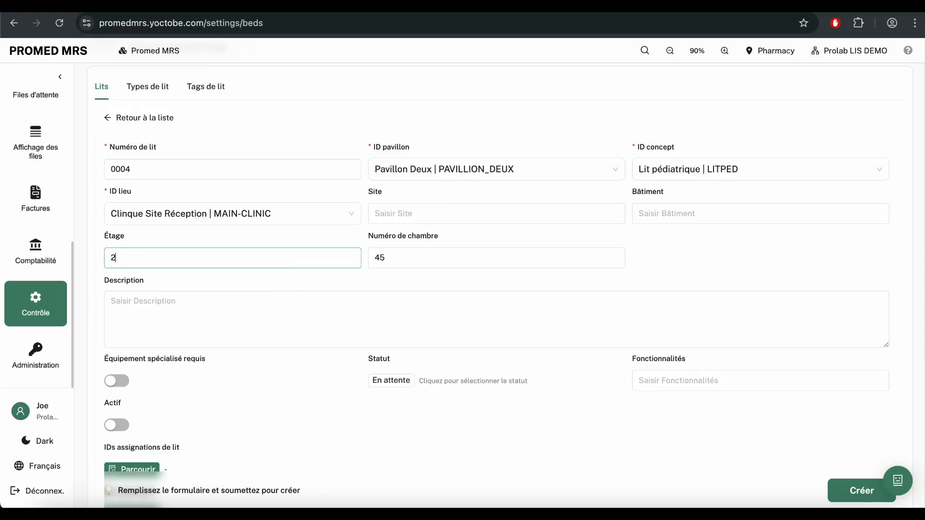
scroll(274, 304, "down", 1)
left_click(119, 380)
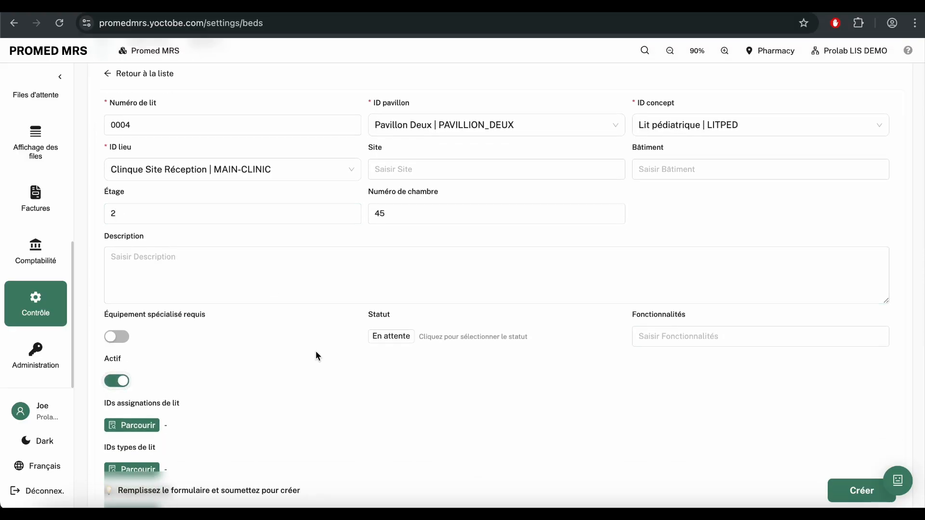
left_click(852, 491)
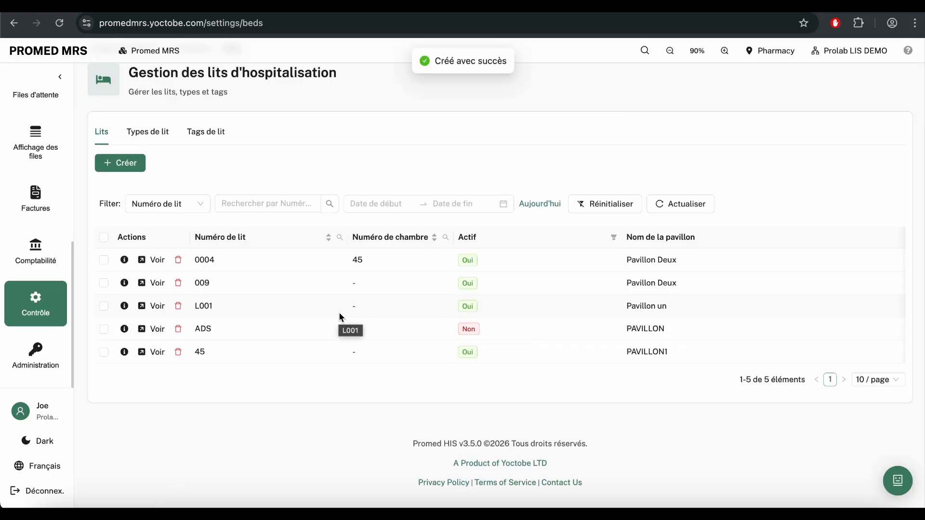
Step: Check bed 0004 in the Lits list, then return to Tableau de bord
scroll(36, 217, "up", 5)
left_click(36, 122)
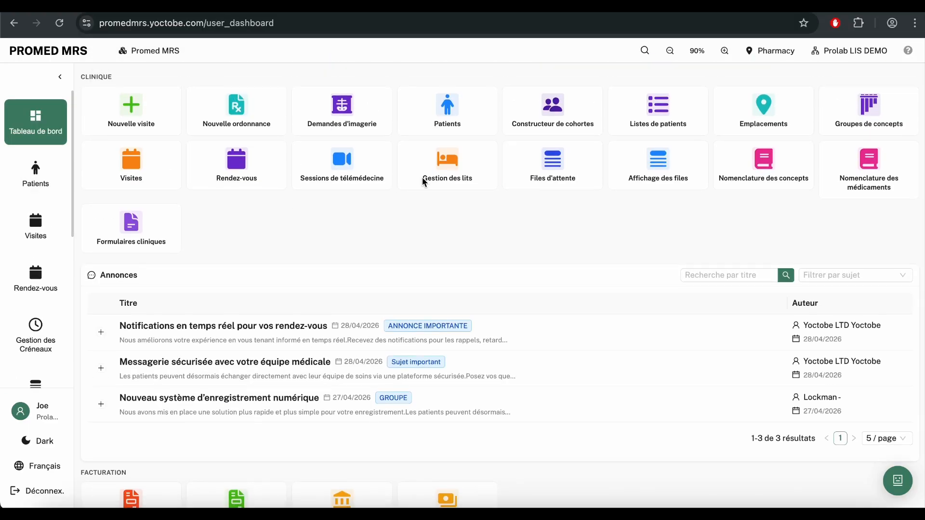
Step: Open the bed occupancy board and switch the working site to Clinque Site Réception
left_click(443, 173)
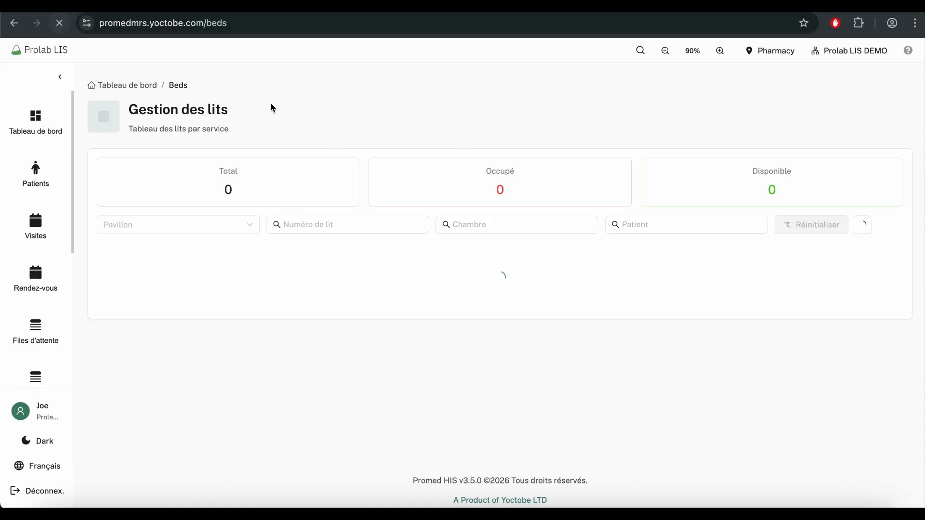
left_click(771, 49)
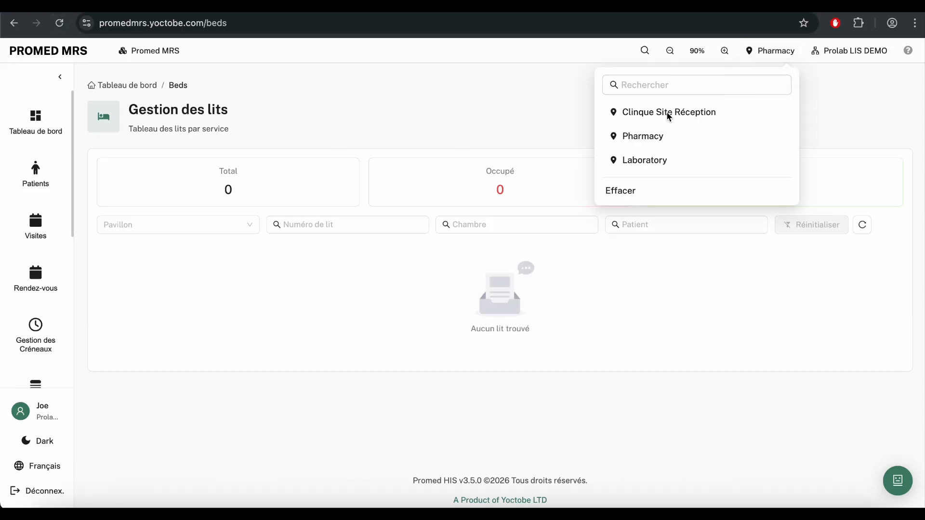
left_click(669, 114)
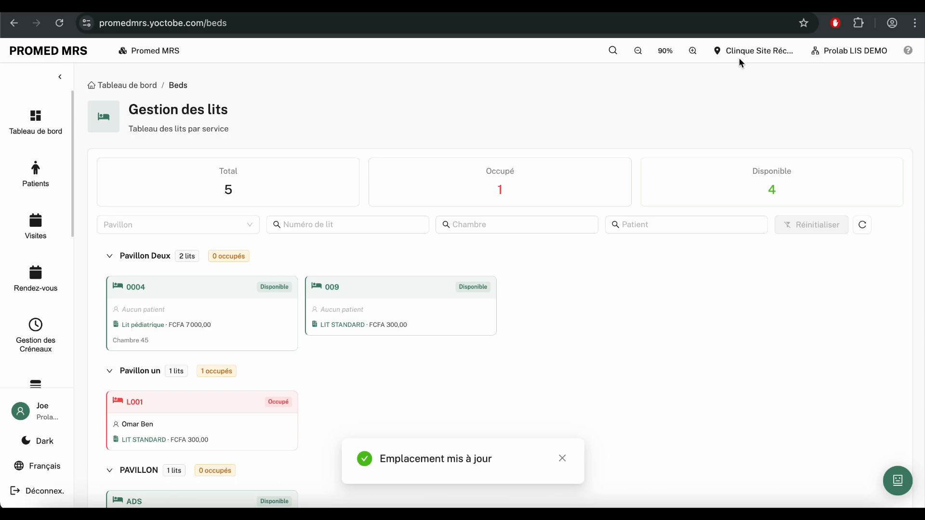
scroll(532, 306, "down", 5)
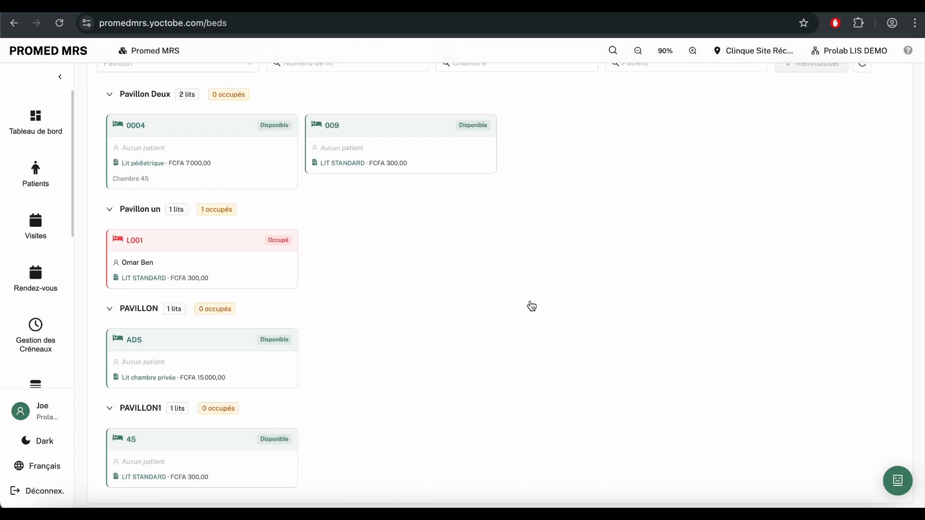
scroll(532, 306, "up", 4)
Step: Try the Laboratory site, then clear the working site so all five beds show
left_click(754, 51)
left_click(745, 161)
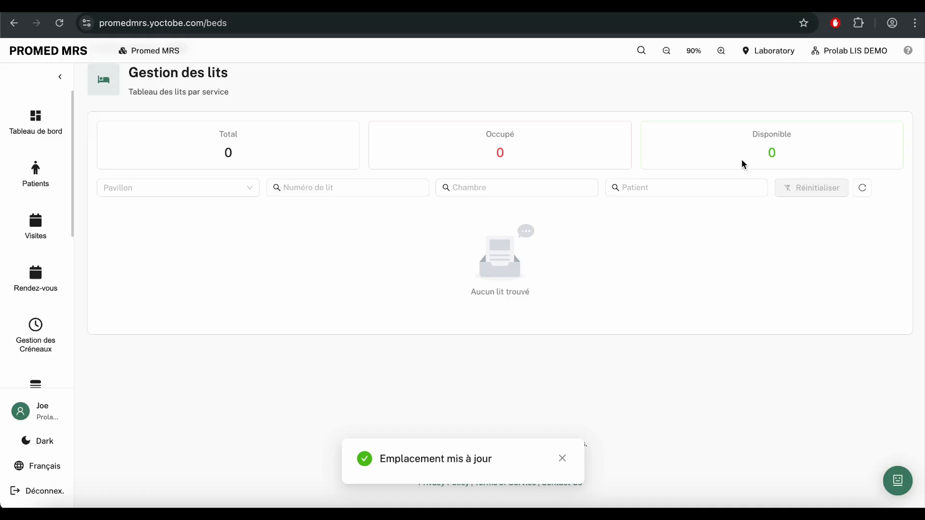
left_click(763, 52)
left_click(625, 197)
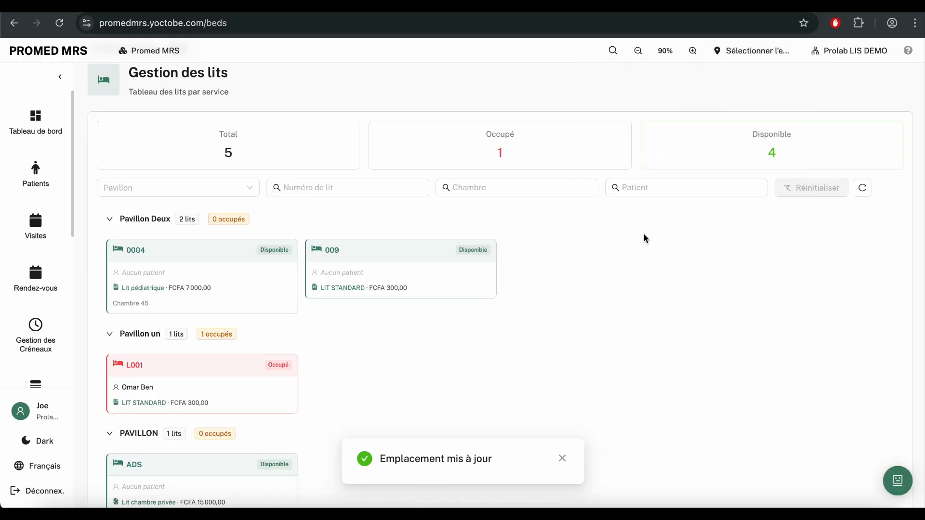
left_click(745, 52)
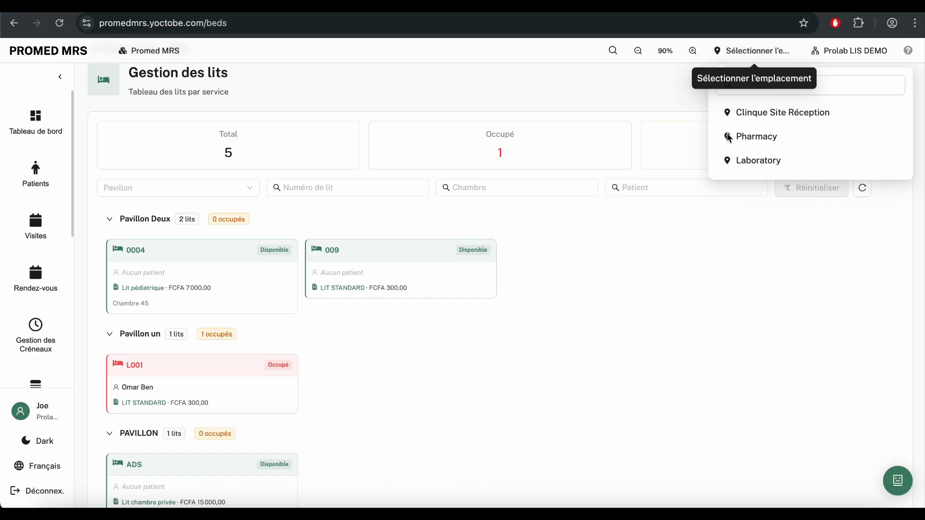
left_click(719, 219)
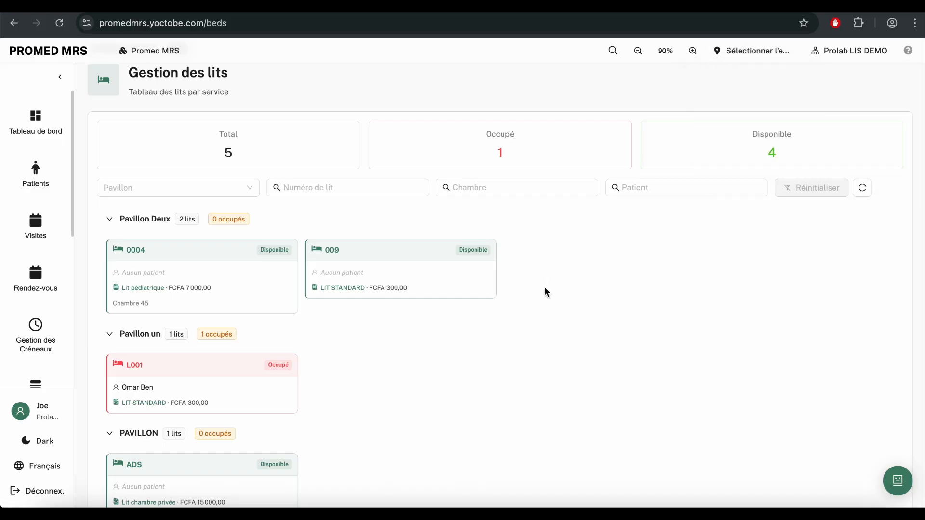
left_click(312, 196)
type("4")
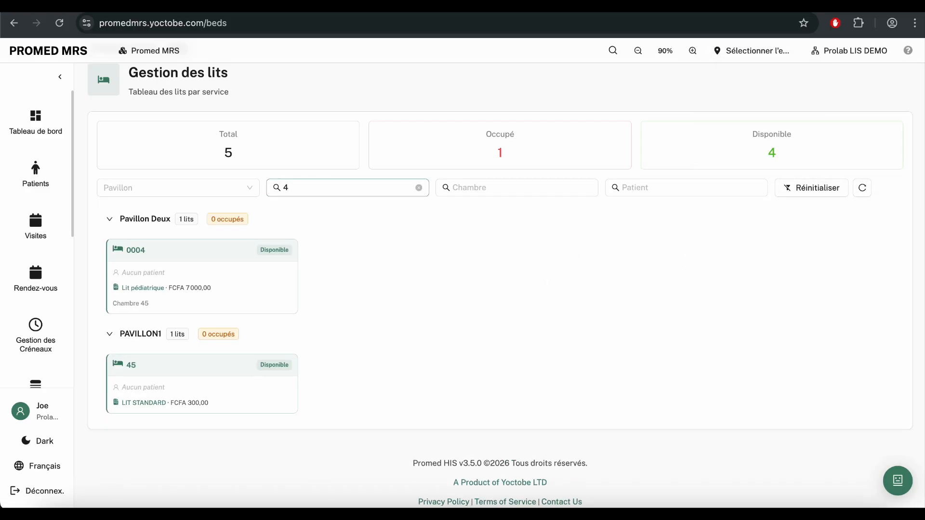
type("5")
key("BackSpace")
key("BackSpace")
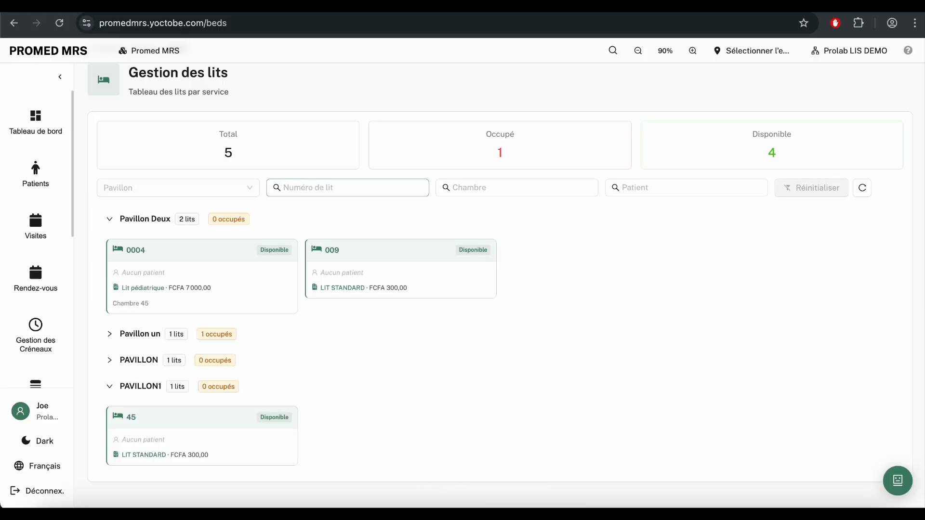
left_click(485, 188)
type("88")
key("BackSpace")
key("BackSpace")
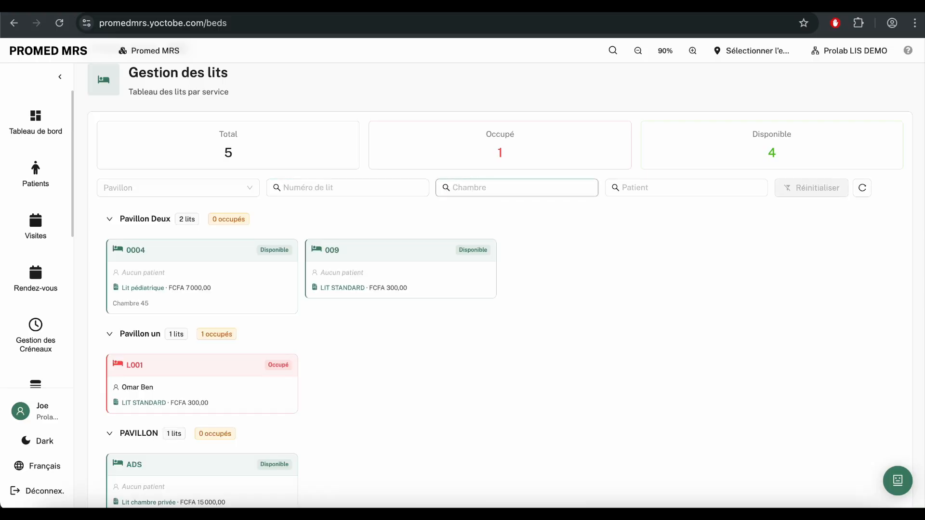
left_click(646, 194)
type("al")
key("BackSpace")
key("BackSpace")
type("om")
key("BackSpace")
key("BackSpace")
left_click(224, 189)
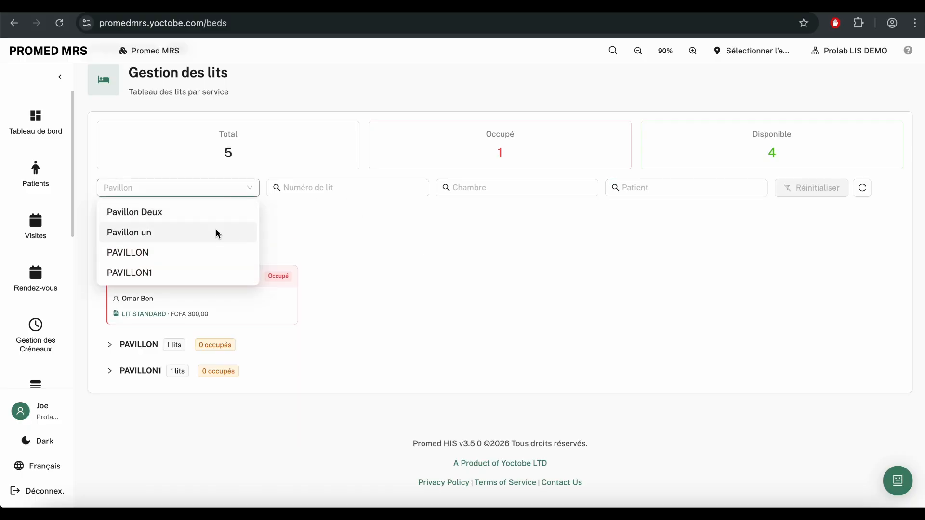
left_click(217, 233)
left_click(252, 193)
left_click(251, 189)
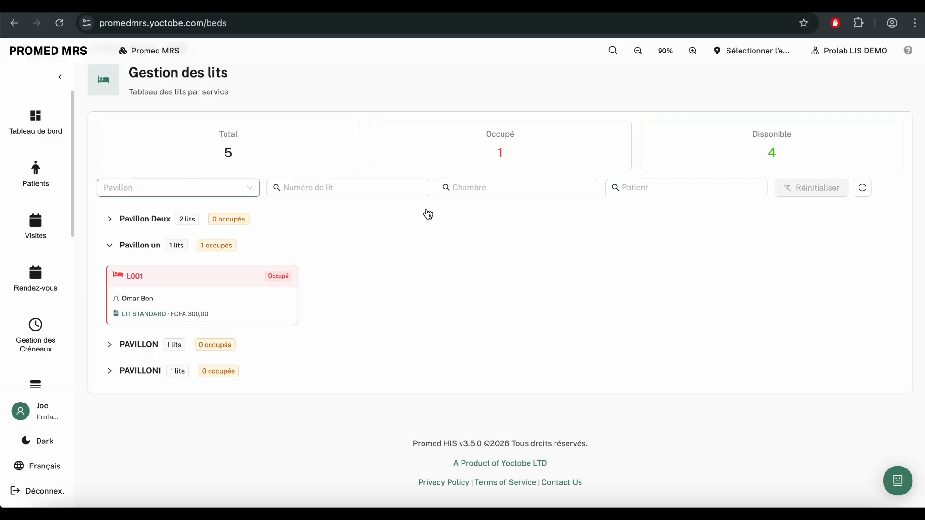
left_click(863, 189)
scroll(458, 333, "down", 3)
scroll(439, 356, "up", 5)
scroll(439, 356, "down", 2)
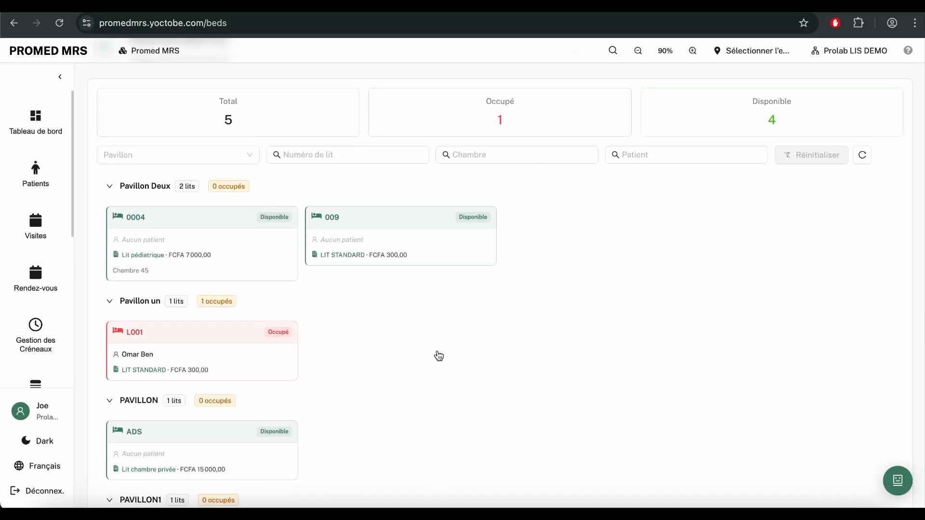
scroll(322, 301, "down", 2)
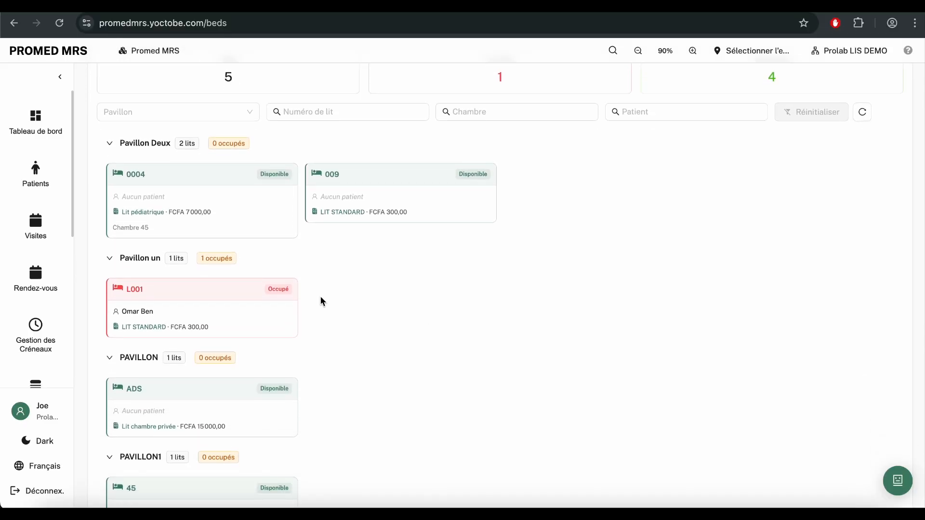
scroll(348, 322, "up", 3)
scroll(287, 371, "down", 3)
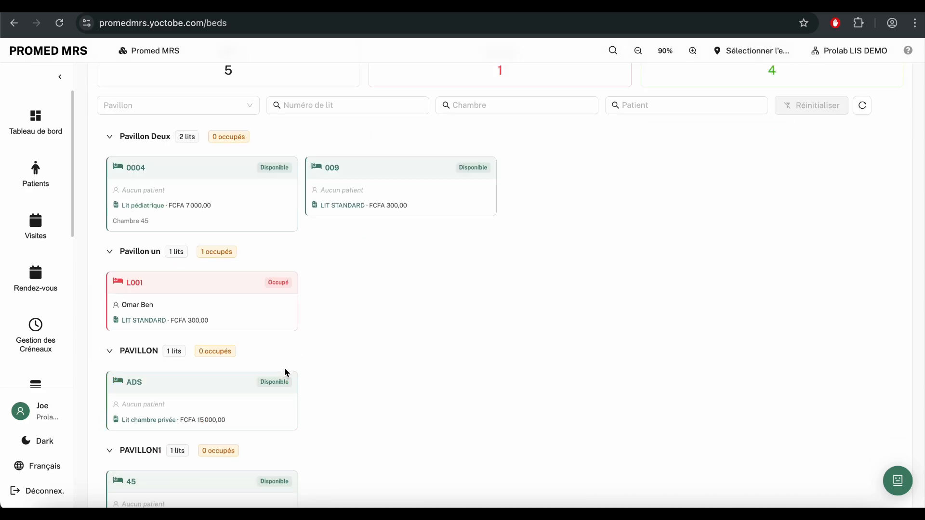
scroll(192, 237, "up", 1)
left_click_drag(123, 223, 176, 225)
left_click(264, 248)
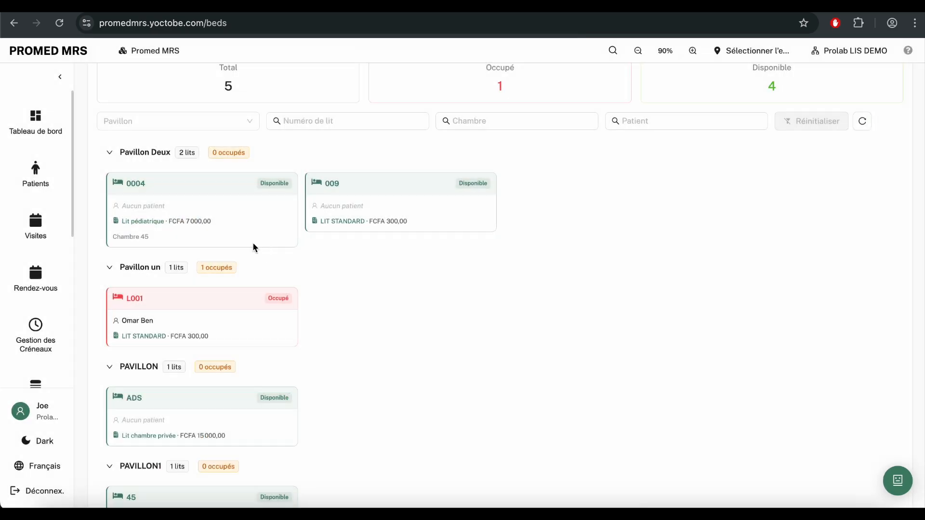
left_click(236, 228)
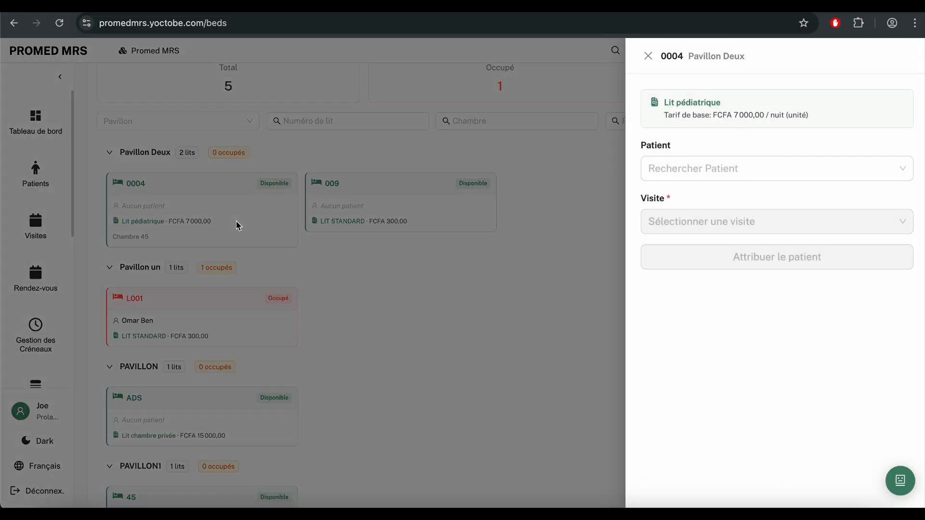
left_click(706, 168)
left_click(687, 256)
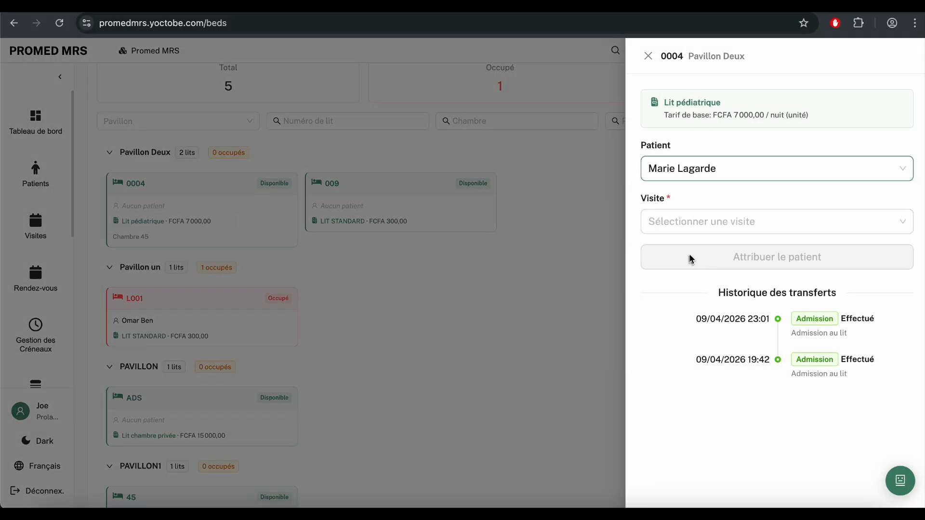
left_click(708, 222)
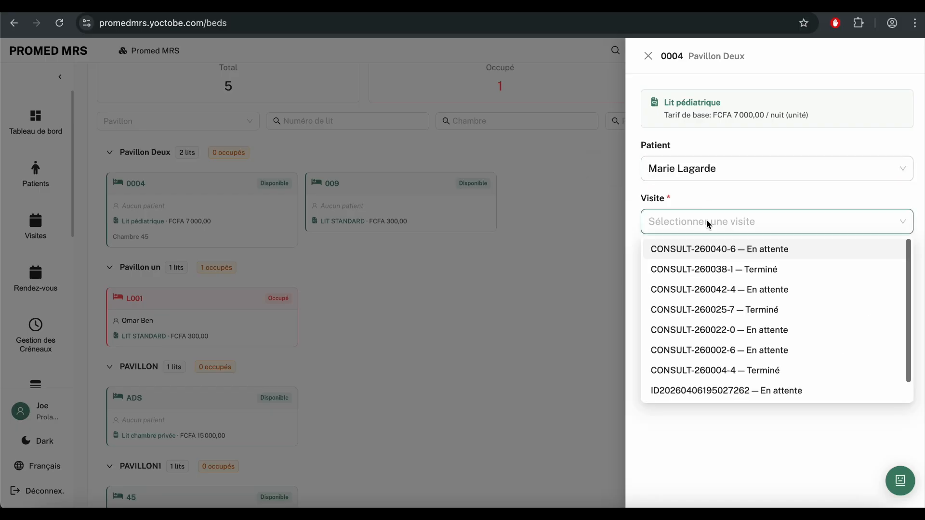
left_click(638, 236)
left_click(666, 224)
left_click(673, 256)
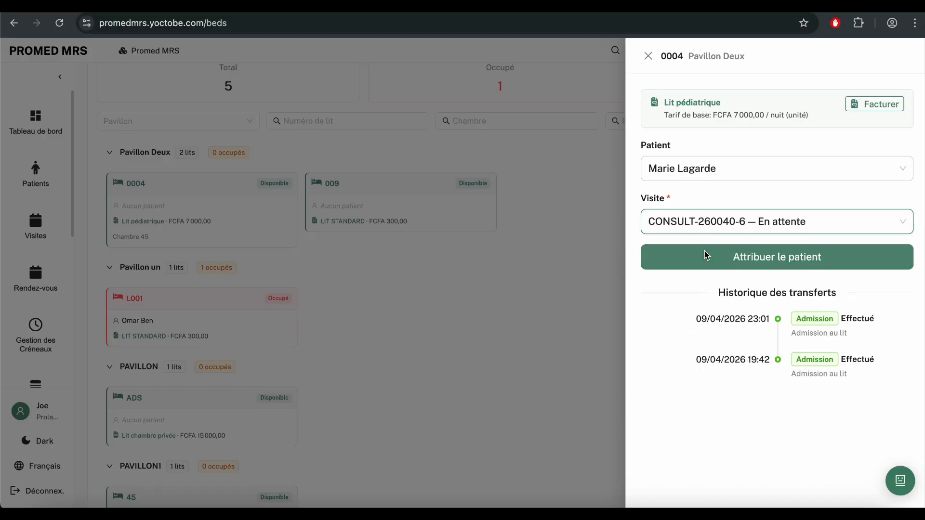
left_click(724, 262)
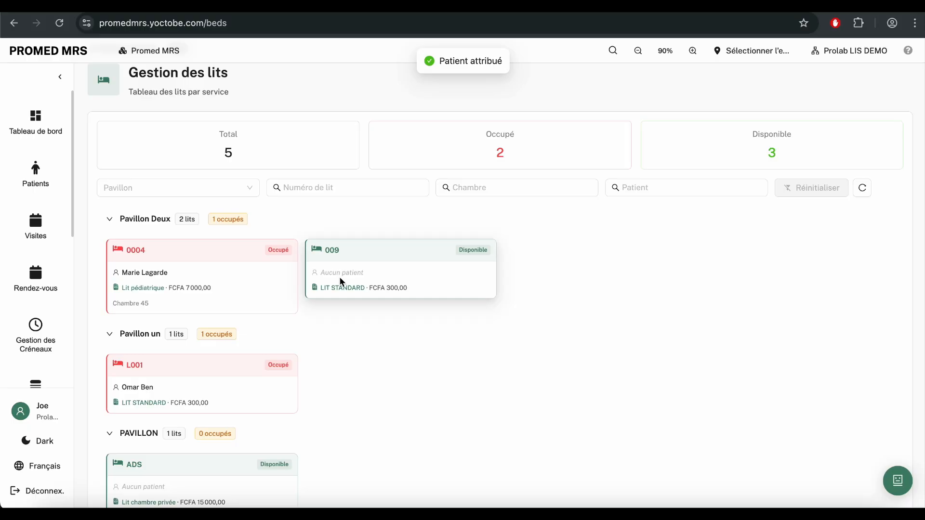
left_click(291, 275)
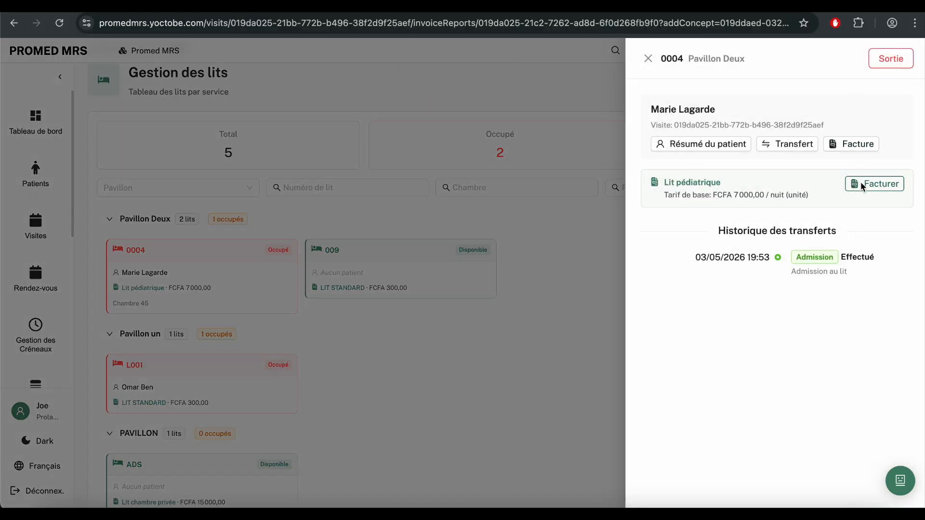
left_click(863, 184)
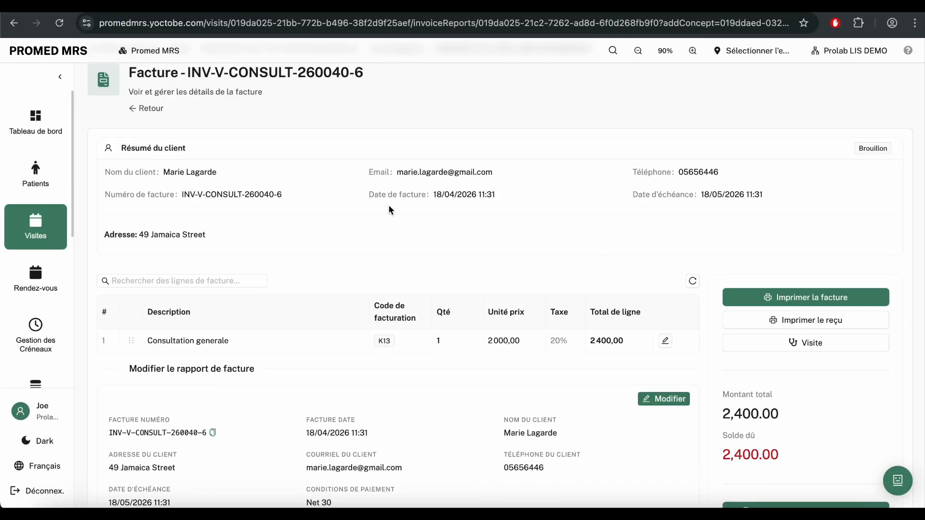
scroll(523, 303, "down", 1)
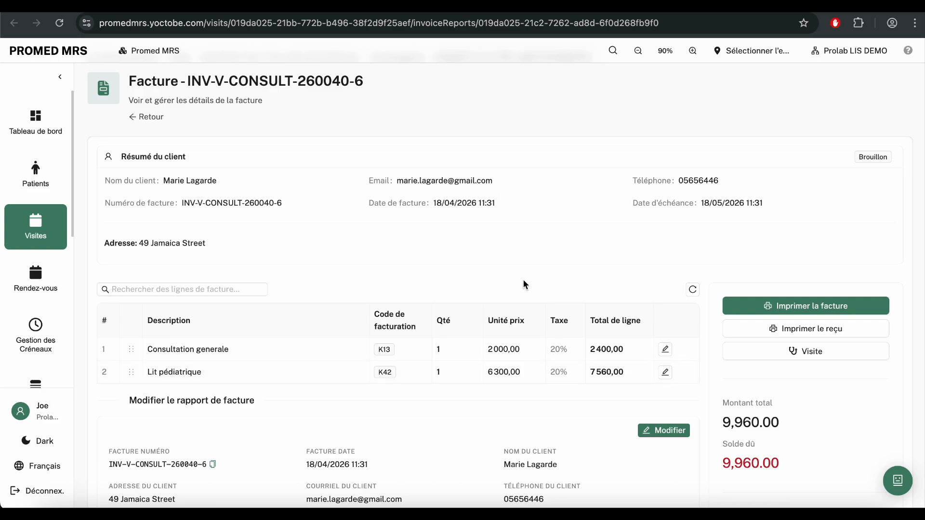
left_click(146, 116)
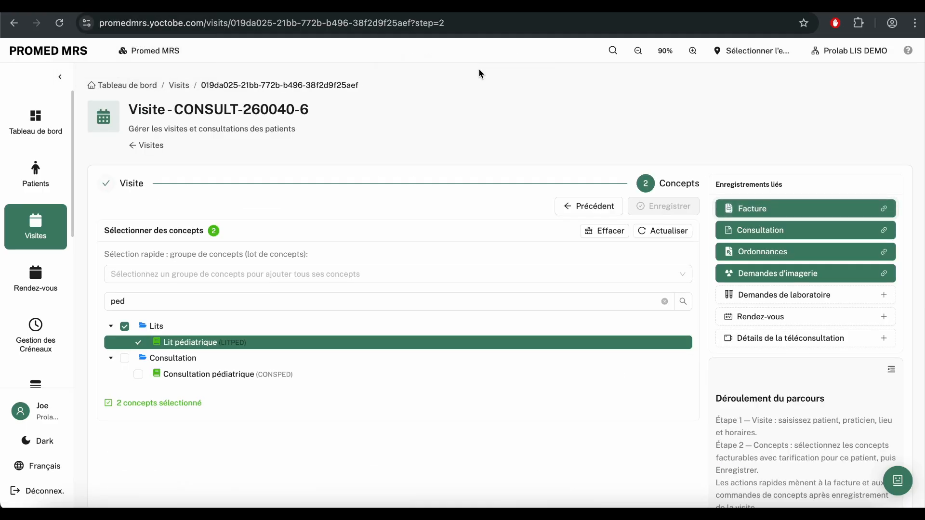
left_click(612, 48)
type("marie")
left_click(418, 213)
left_click(867, 153)
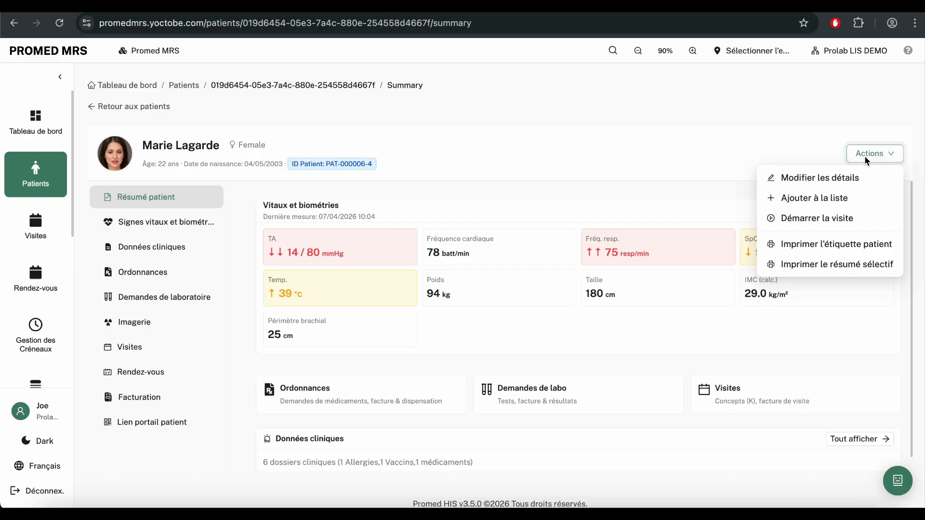
left_click(768, 179)
scroll(737, 291, "down", 9)
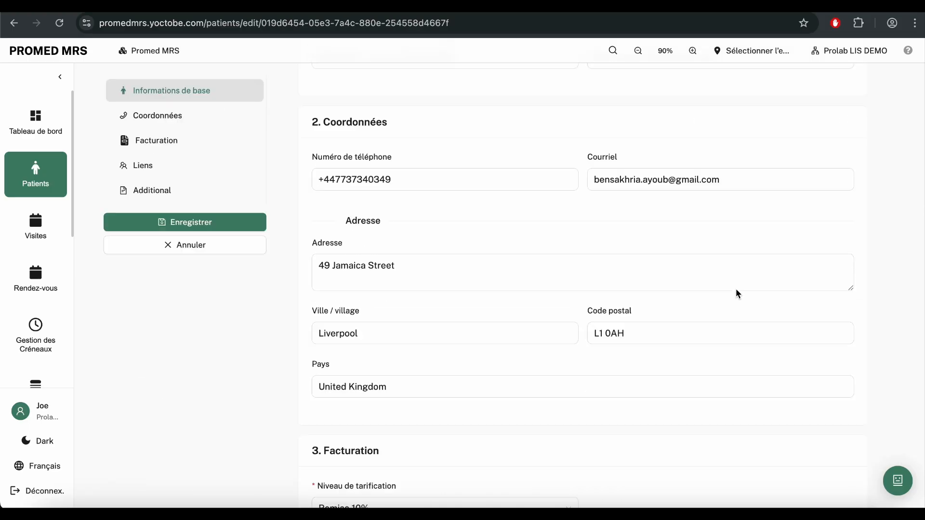
scroll(696, 354, "down", 2)
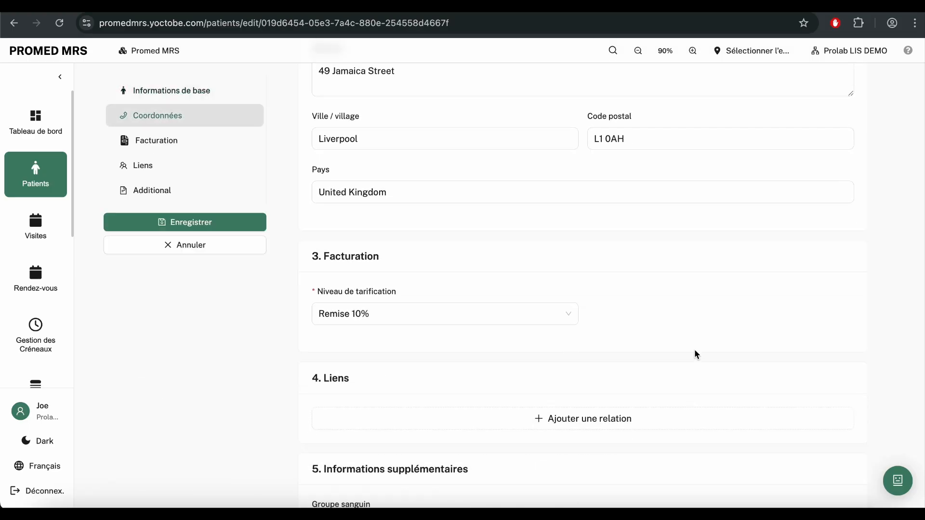
scroll(696, 353, "up", 10)
left_click(35, 123)
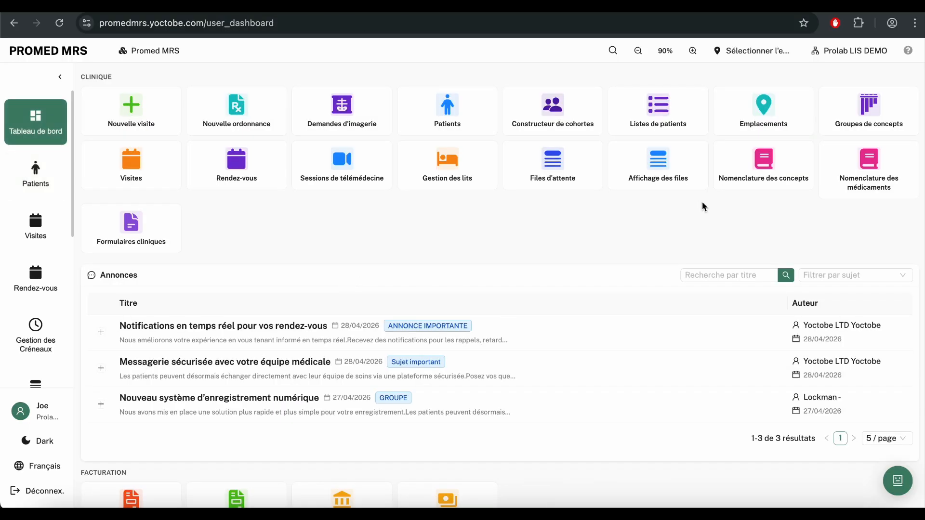
left_click(764, 155)
left_click(180, 286)
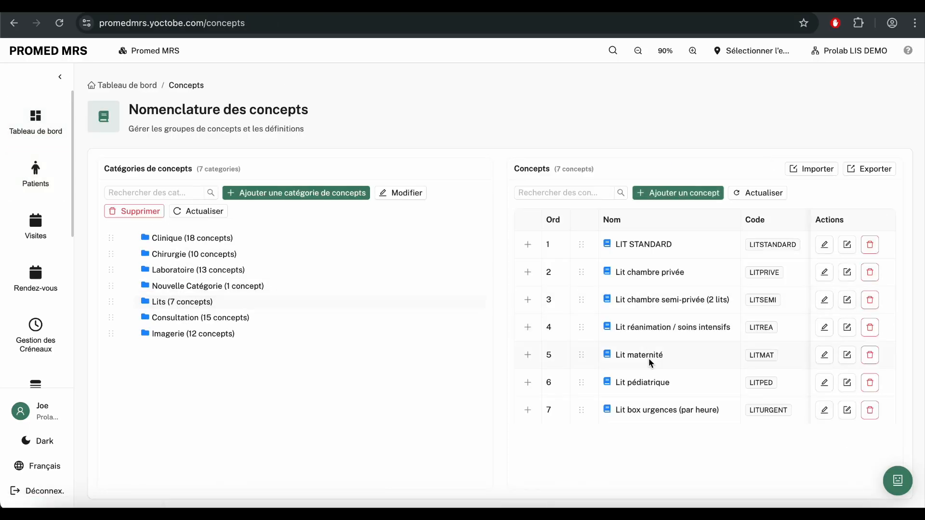
scroll(675, 392, "right", 5)
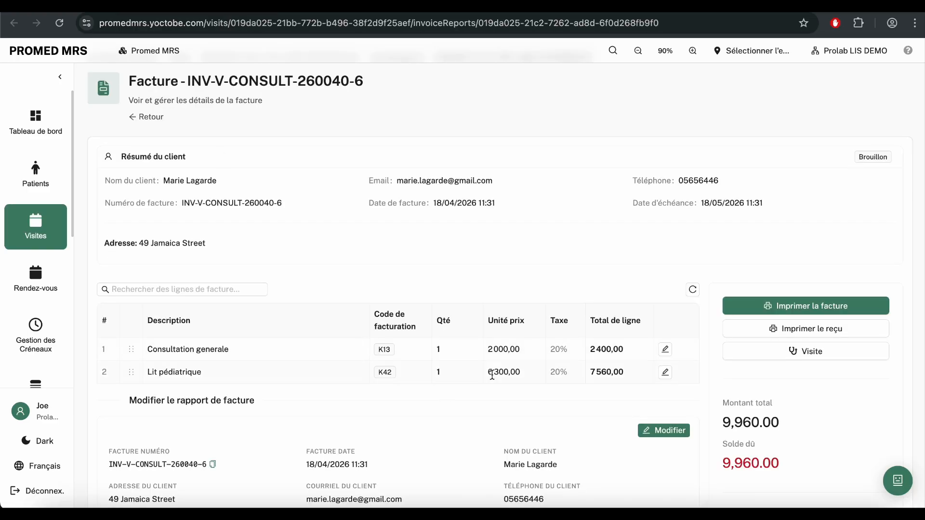
Step: Note the 6 300,00 bed unit price, then reopen bed 0004 and bill its stay
left_click_drag(523, 379, 490, 372)
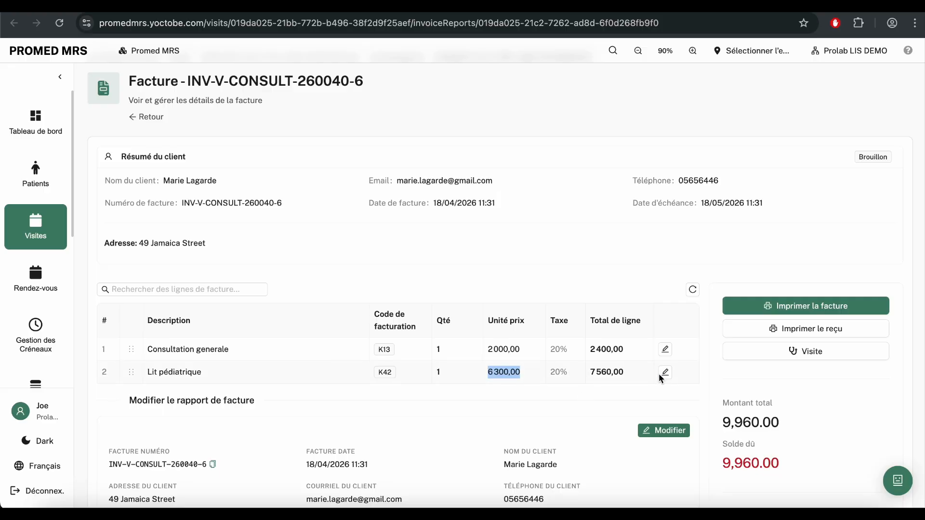
left_click(37, 130)
left_click(442, 162)
scroll(404, 289, "down", 2)
left_click(232, 198)
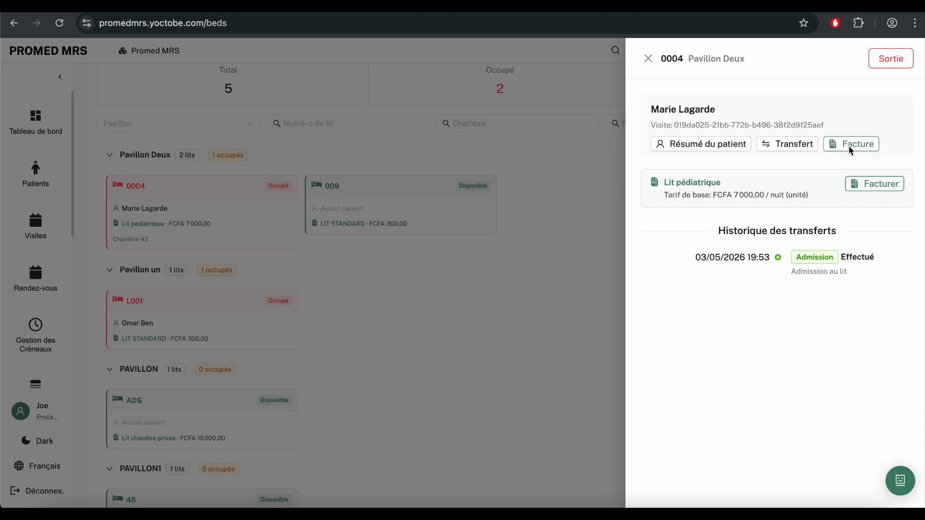
left_click(864, 183)
Step: Set the Lit pédiatrique line quantity to 10, giving a 75 600,00 line total
left_click(664, 359)
type("0")
left_click(665, 360)
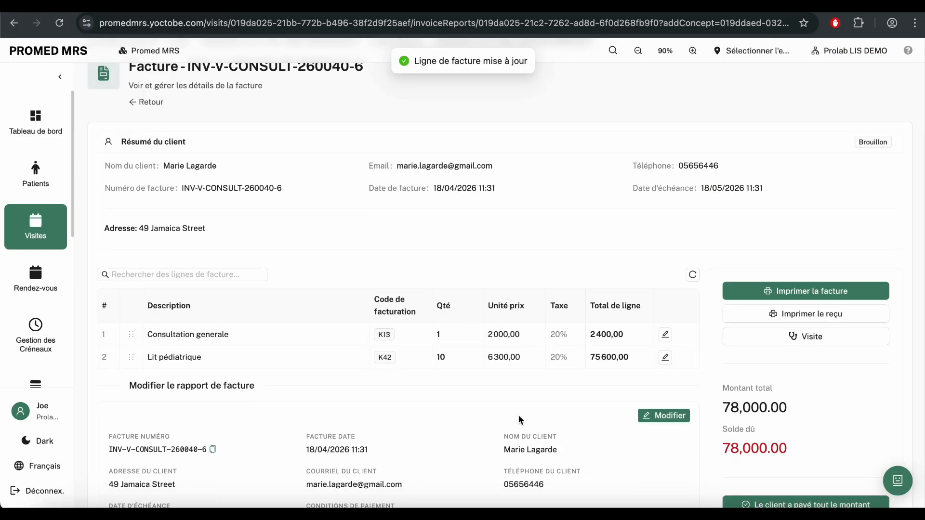
left_click_drag(590, 357, 625, 357)
Step: Record full payment of the 78,000.00 invoice, leaving a 0.00 balance
scroll(599, 403, "down", 1)
left_click(758, 459)
left_click(905, 428)
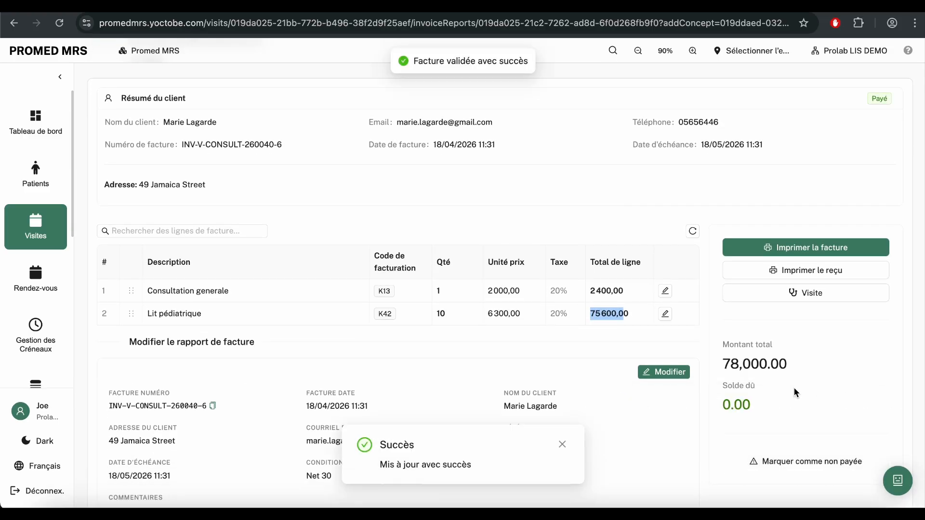
scroll(795, 391, "down", 5)
scroll(795, 391, "up", 7)
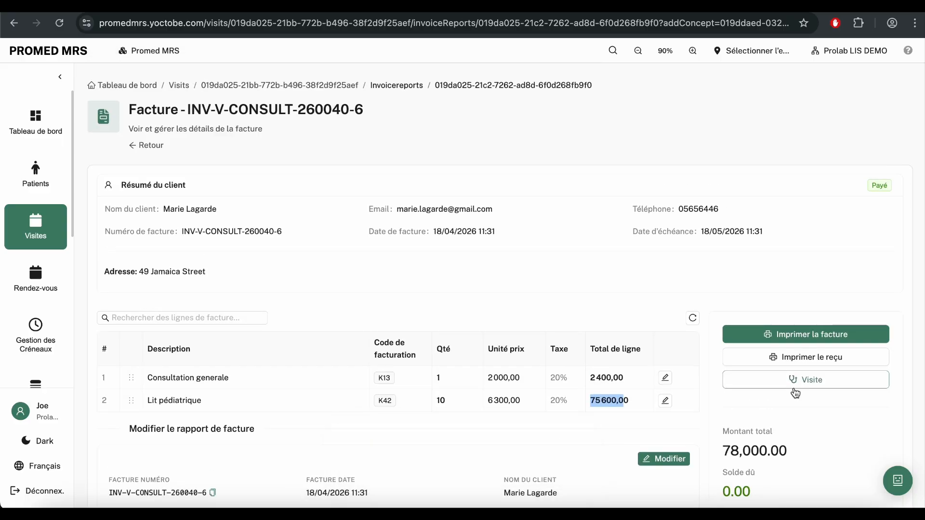
Step: Go to the visit, reopen its invoice and preview it with Imprimer la facture
left_click(764, 378)
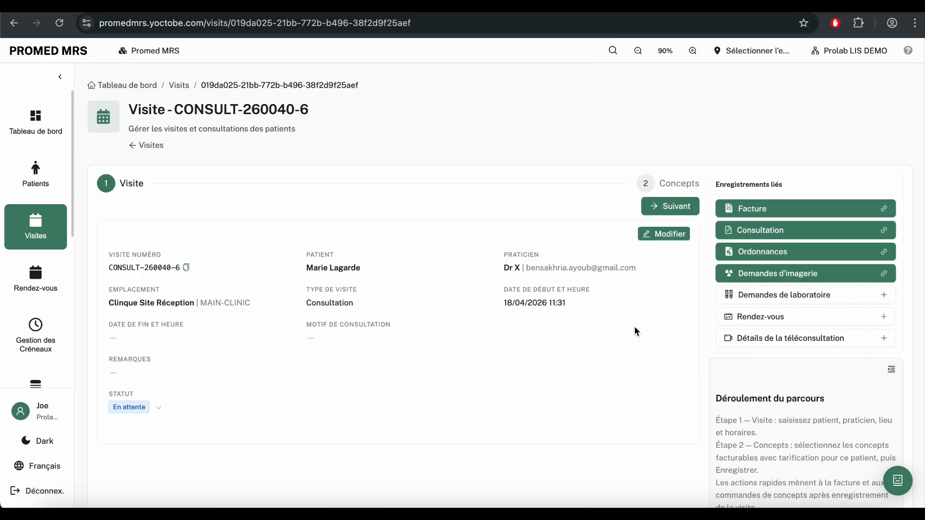
left_click(747, 210)
scroll(667, 251, "down", 1)
left_click(762, 288)
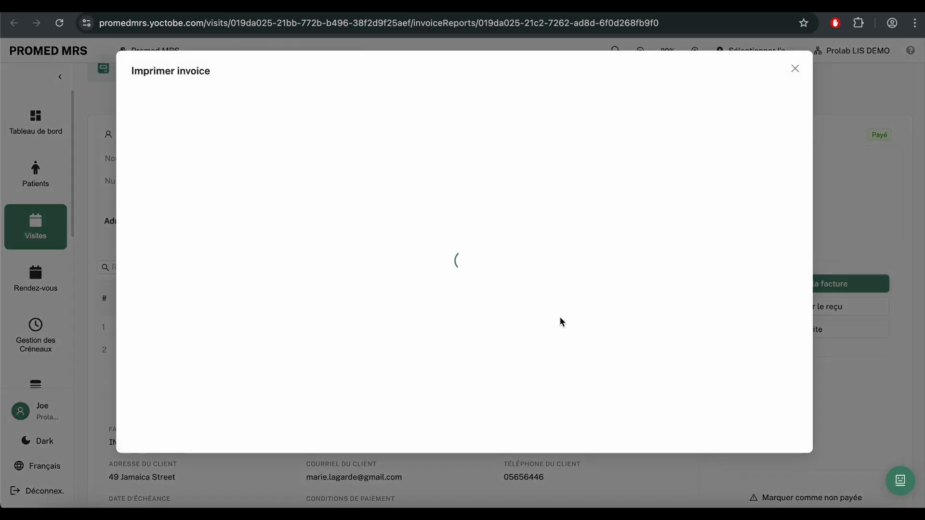
scroll(560, 317, "down", 5)
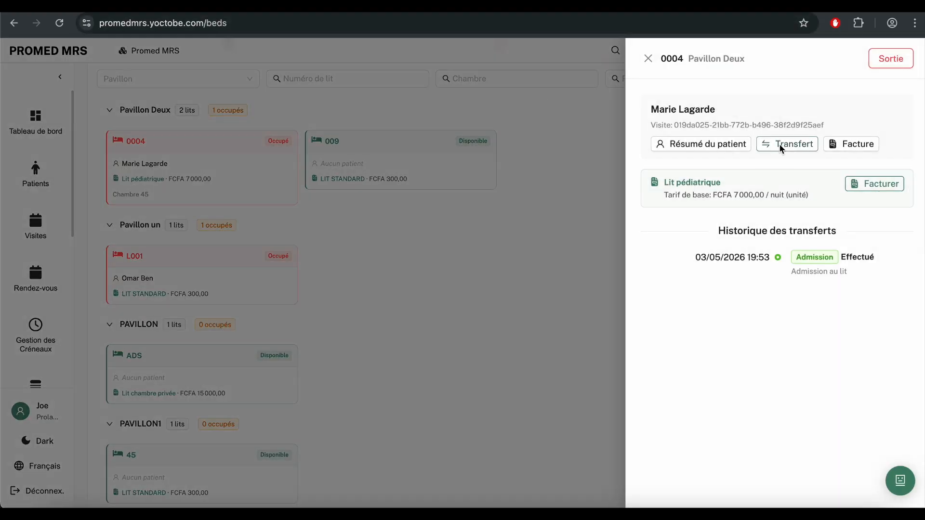
Step: Transfer the patient from bed 0004 to available bed 45 in PAVILLON1
left_click(776, 146)
left_click(481, 149)
left_click(461, 187)
left_click(476, 171)
left_click(475, 171)
left_click(499, 141)
left_click(473, 228)
left_click(484, 169)
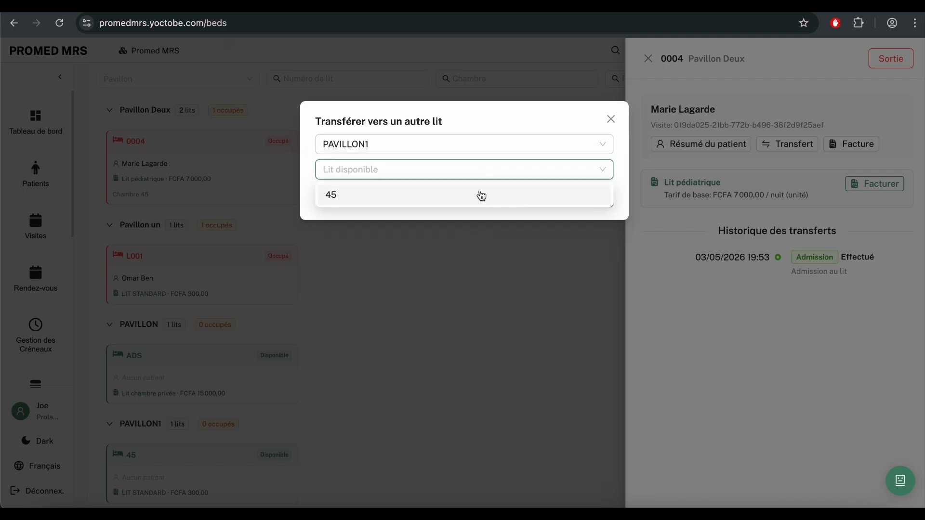
left_click(478, 199)
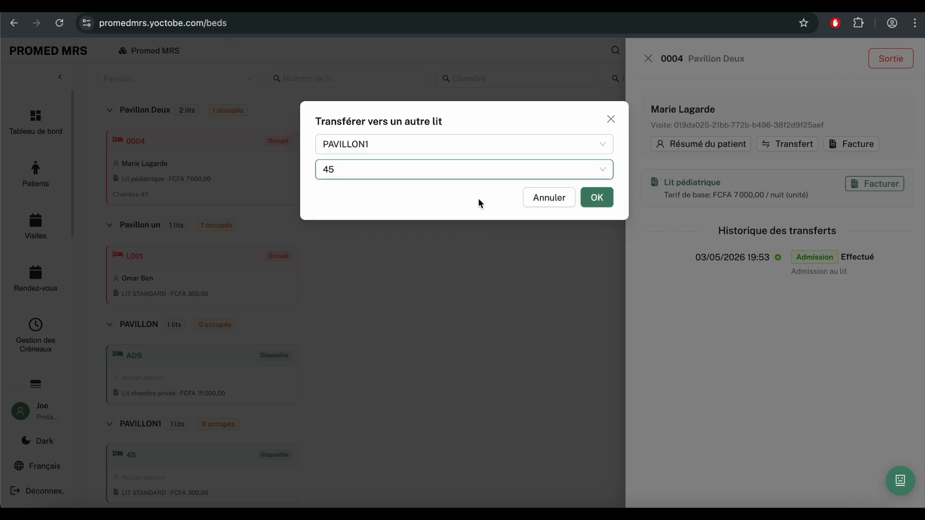
left_click(597, 199)
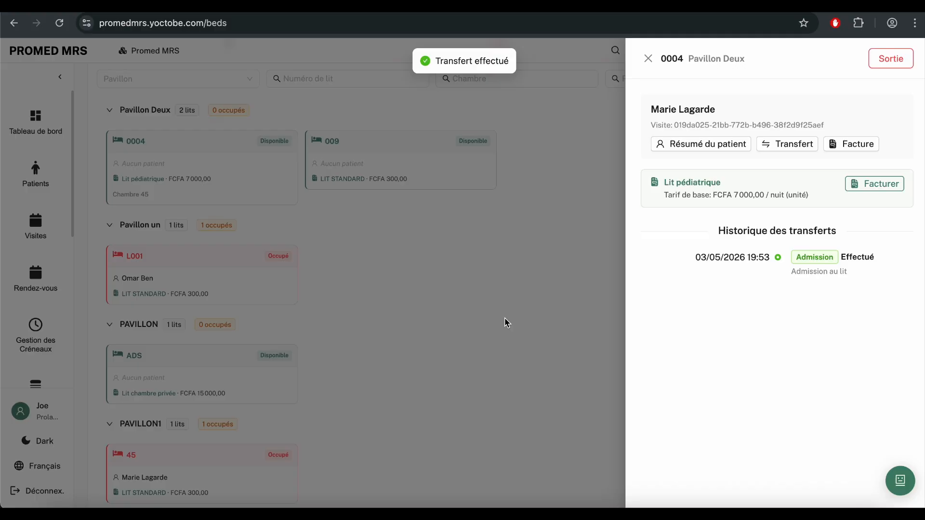
Step: Close bed 0004's panel and open bed 45's details to check the transfer
left_click(533, 327)
scroll(466, 360, "down", 2)
scroll(215, 193, "up", 2)
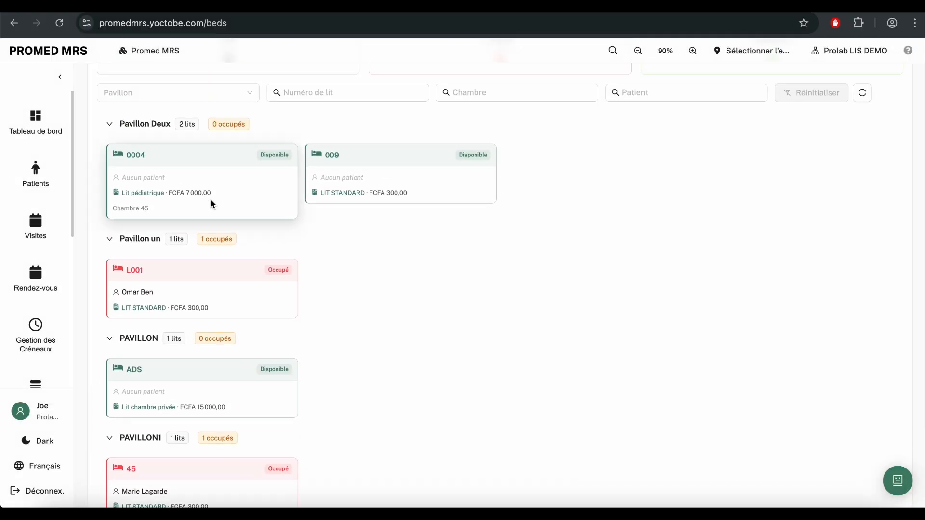
scroll(195, 215, "down", 2)
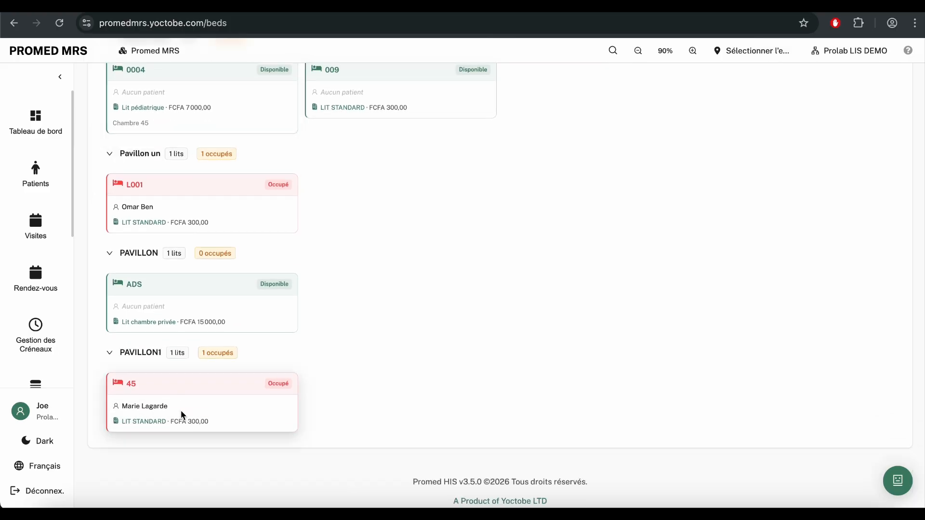
left_click(181, 411)
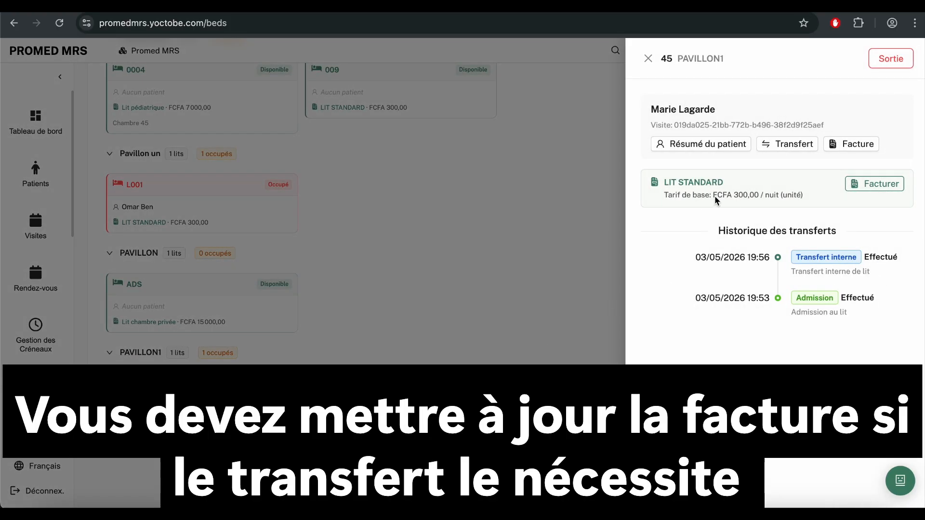